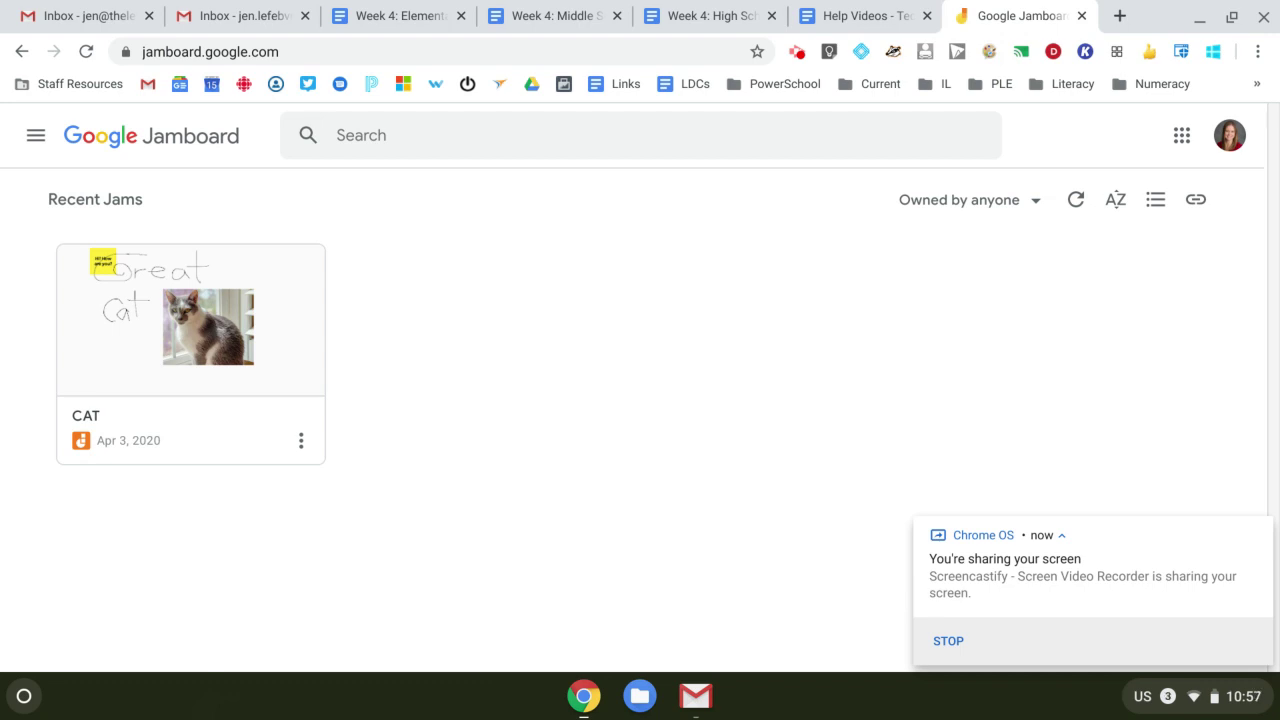
Step: Move the Jamboard shortcut up the Google apps launcher so it sits directly after Slides
{"action": "left_click", "coordinate": [1181, 135]}
{"action": "scroll", "coordinate": [1090, 340], "scroll_direction": "down", "scroll_amount": 2}
{"action": "scroll", "coordinate": [1090, 340], "scroll_direction": "down", "scroll_amount": 8}
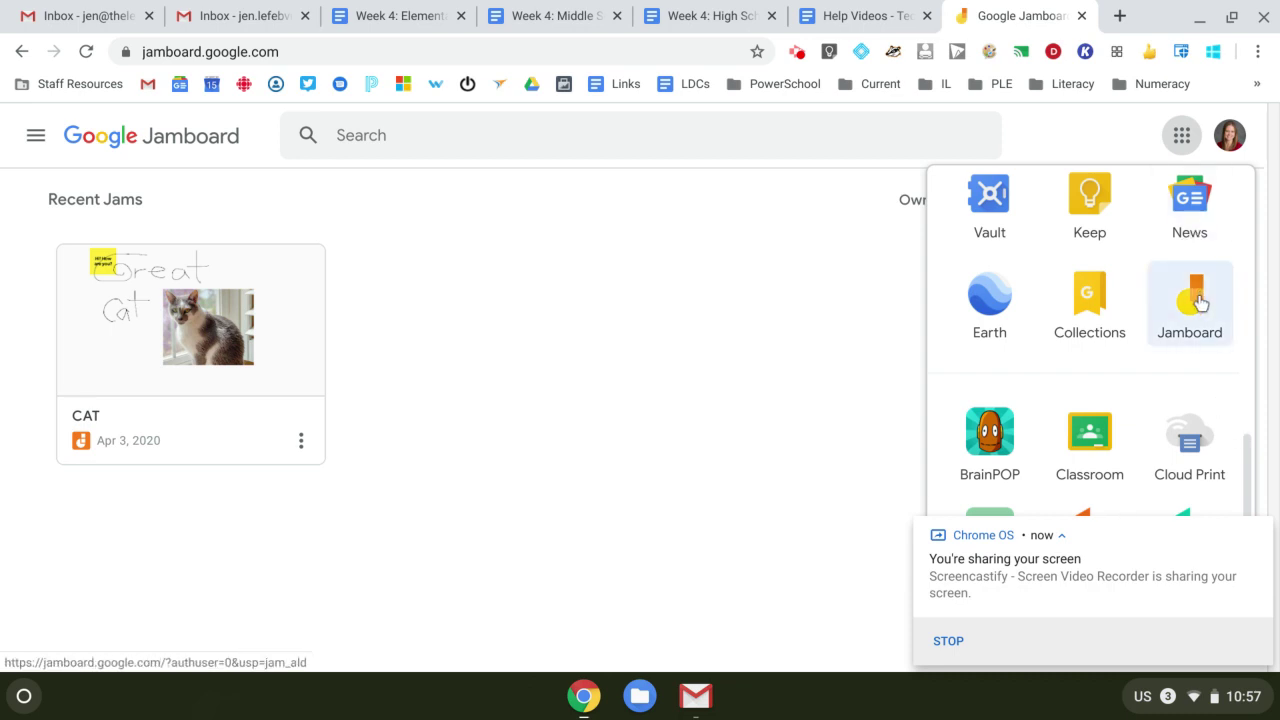
{"action": "left_click_drag", "start_coordinate": [1198, 303], "coordinate": [1107, 207]}
{"action": "scroll", "coordinate": [1163, 233], "scroll_direction": "up", "scroll_amount": 3}
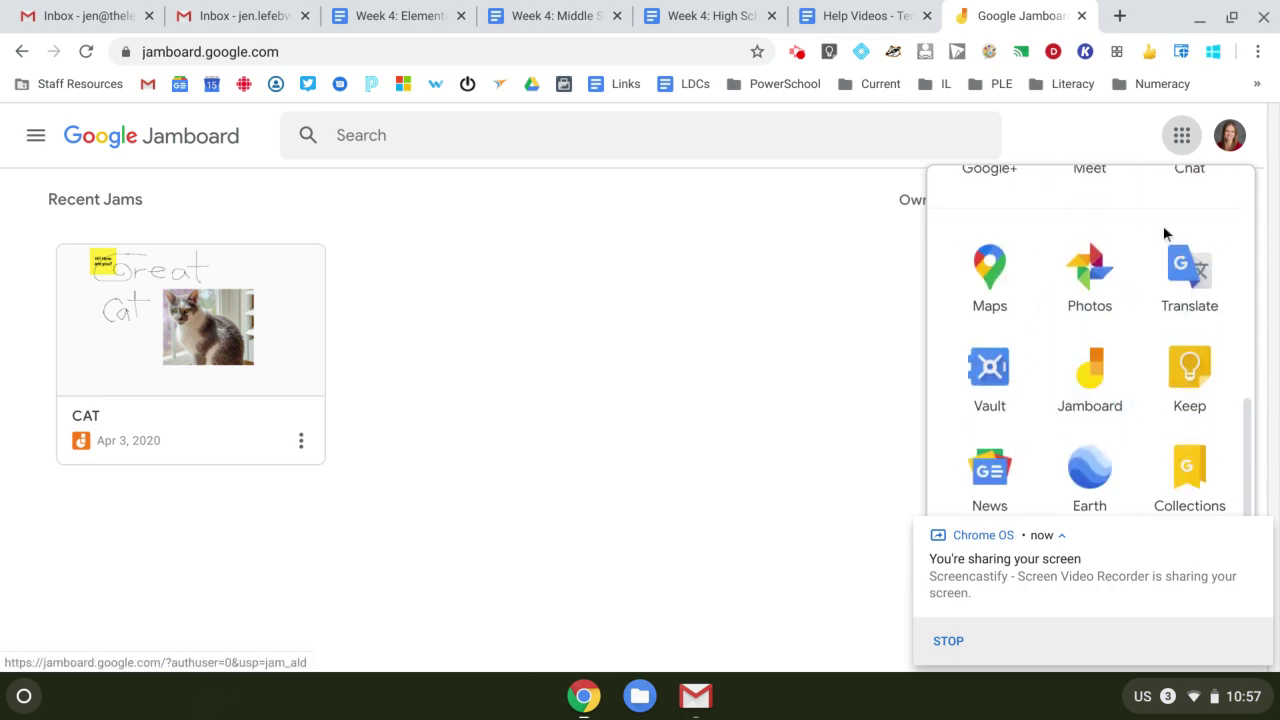
{"action": "left_click_drag", "start_coordinate": [1085, 380], "coordinate": [1120, 194]}
{"action": "scroll", "coordinate": [1120, 194], "scroll_direction": "up", "scroll_amount": 3}
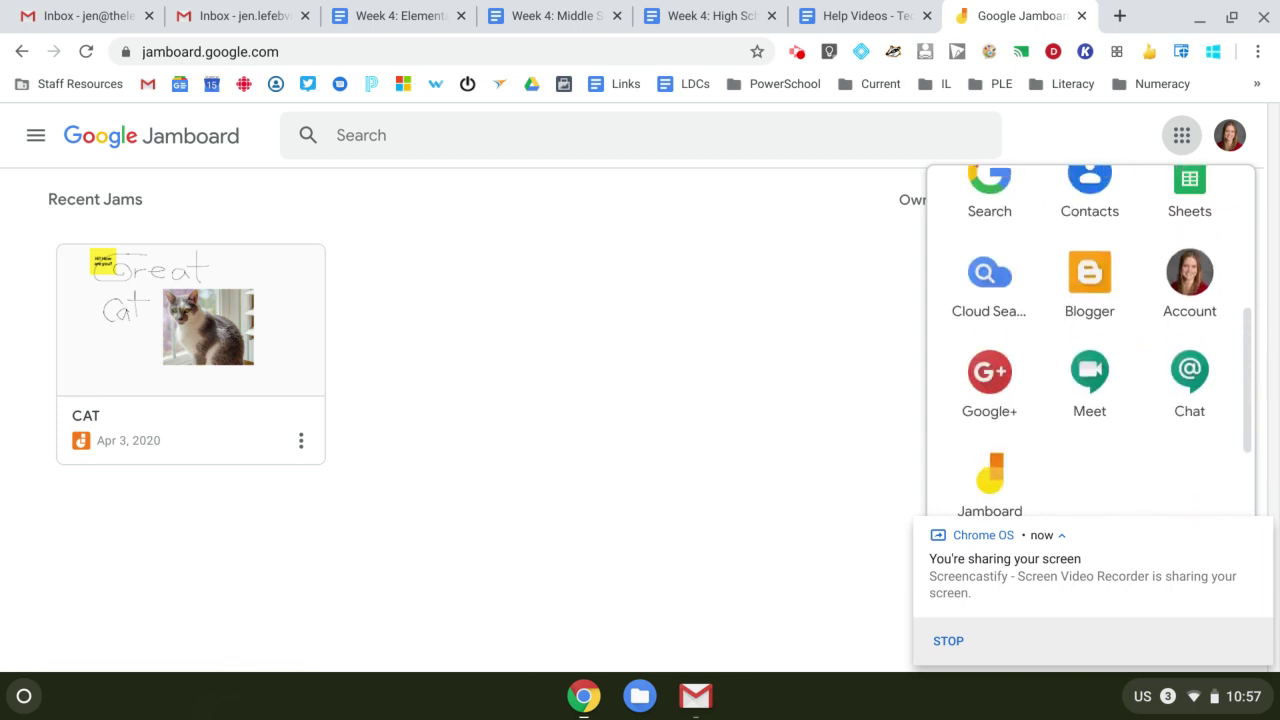
{"action": "left_click_drag", "start_coordinate": [988, 472], "coordinate": [1043, 185]}
{"action": "scroll", "coordinate": [1043, 185], "scroll_direction": "up", "scroll_amount": 3}
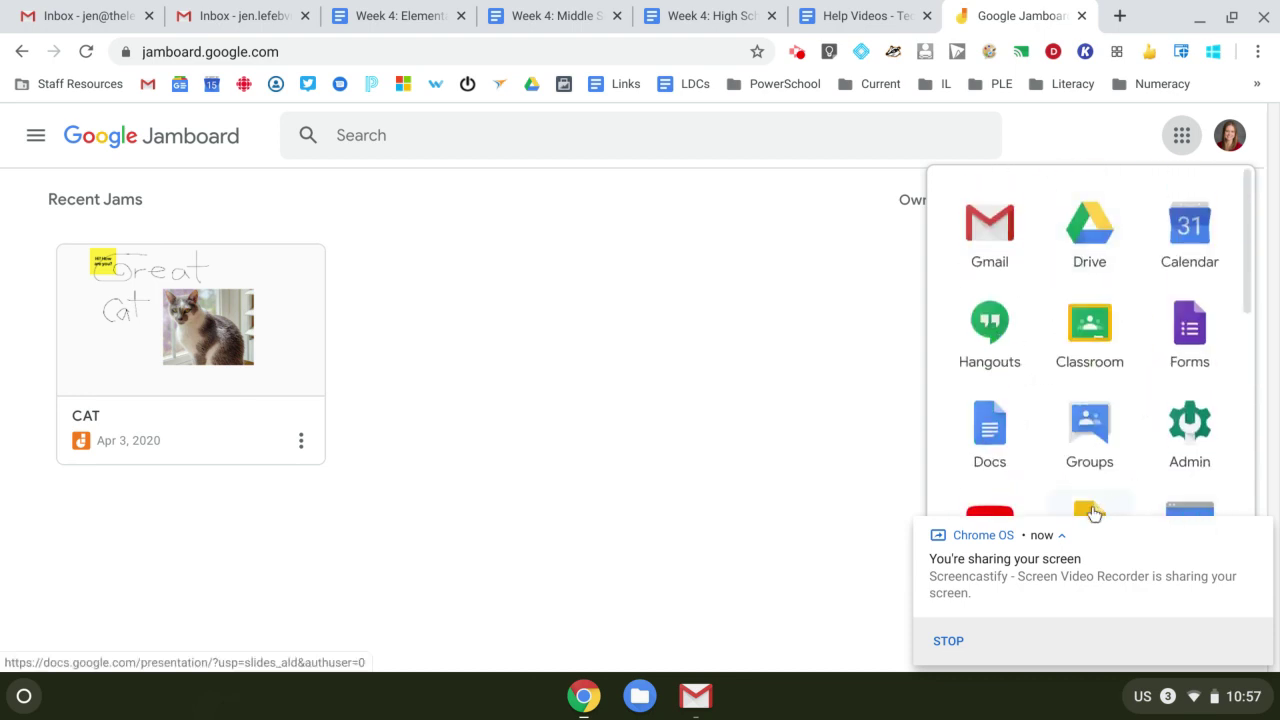
{"action": "scroll", "coordinate": [1094, 513], "scroll_direction": "down", "scroll_amount": 3}
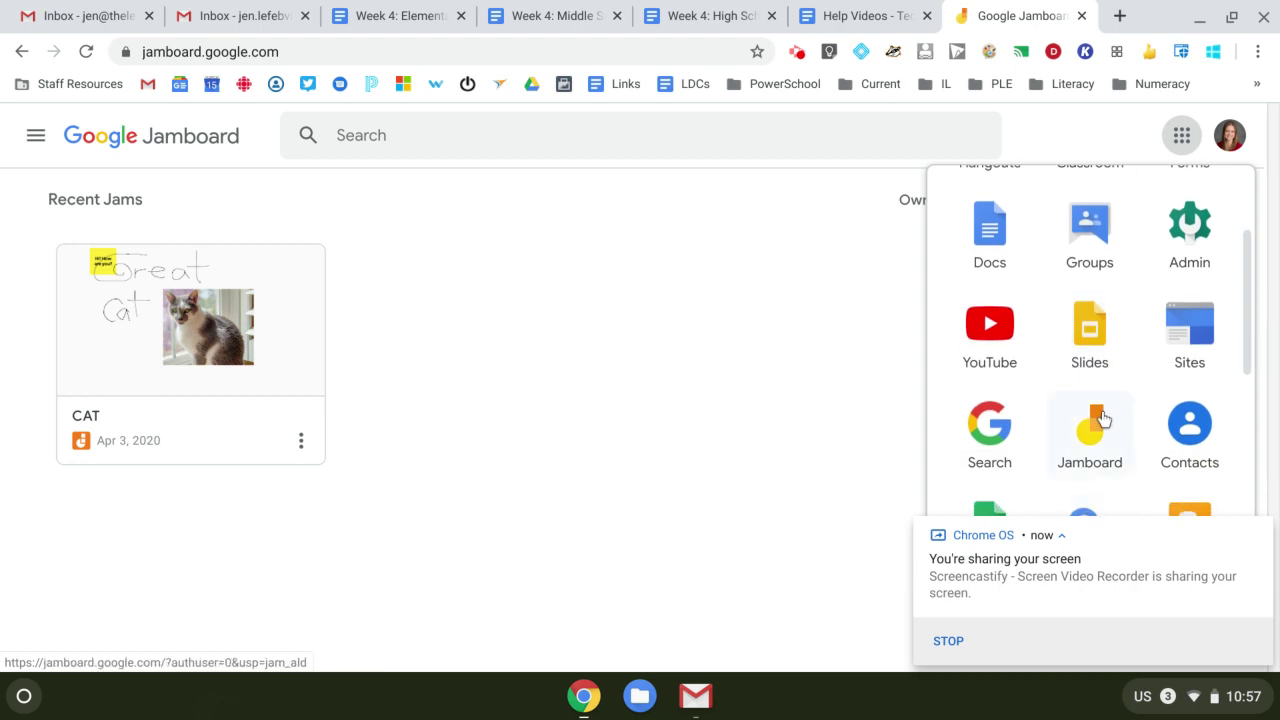
{"action": "left_click_drag", "start_coordinate": [1111, 423], "coordinate": [1185, 313]}
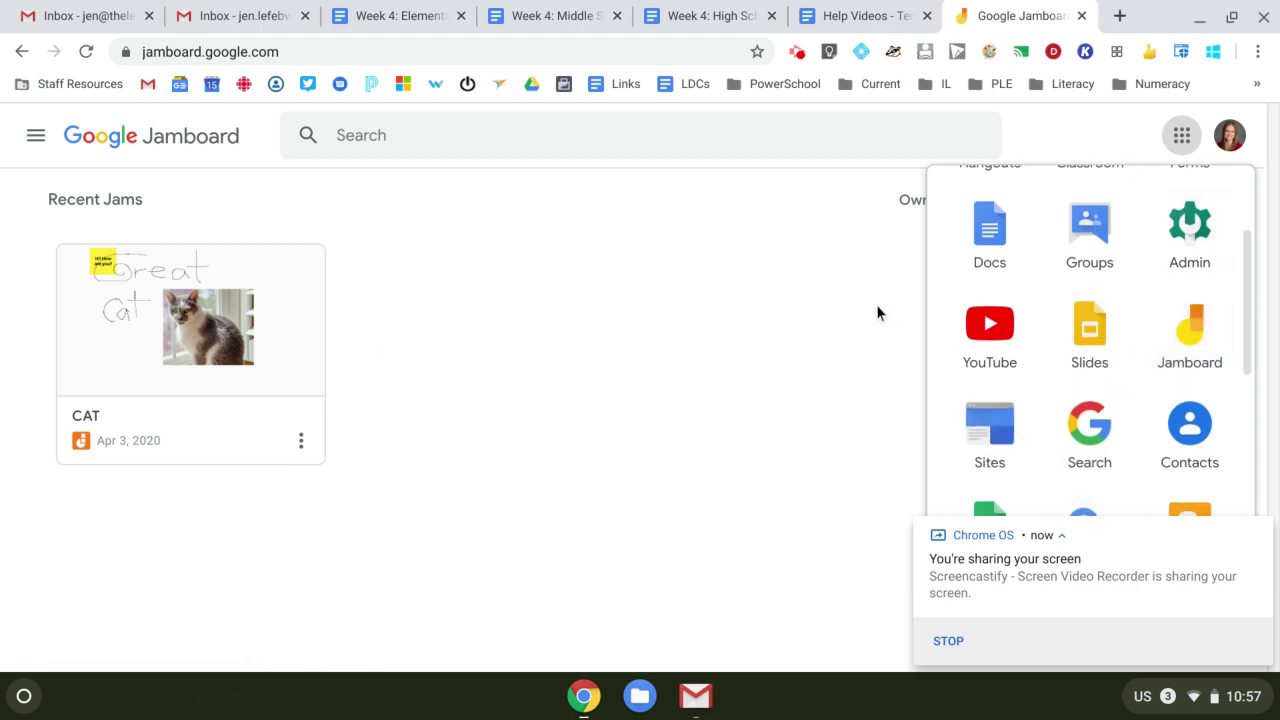
{"action": "left_click", "coordinate": [1181, 135]}
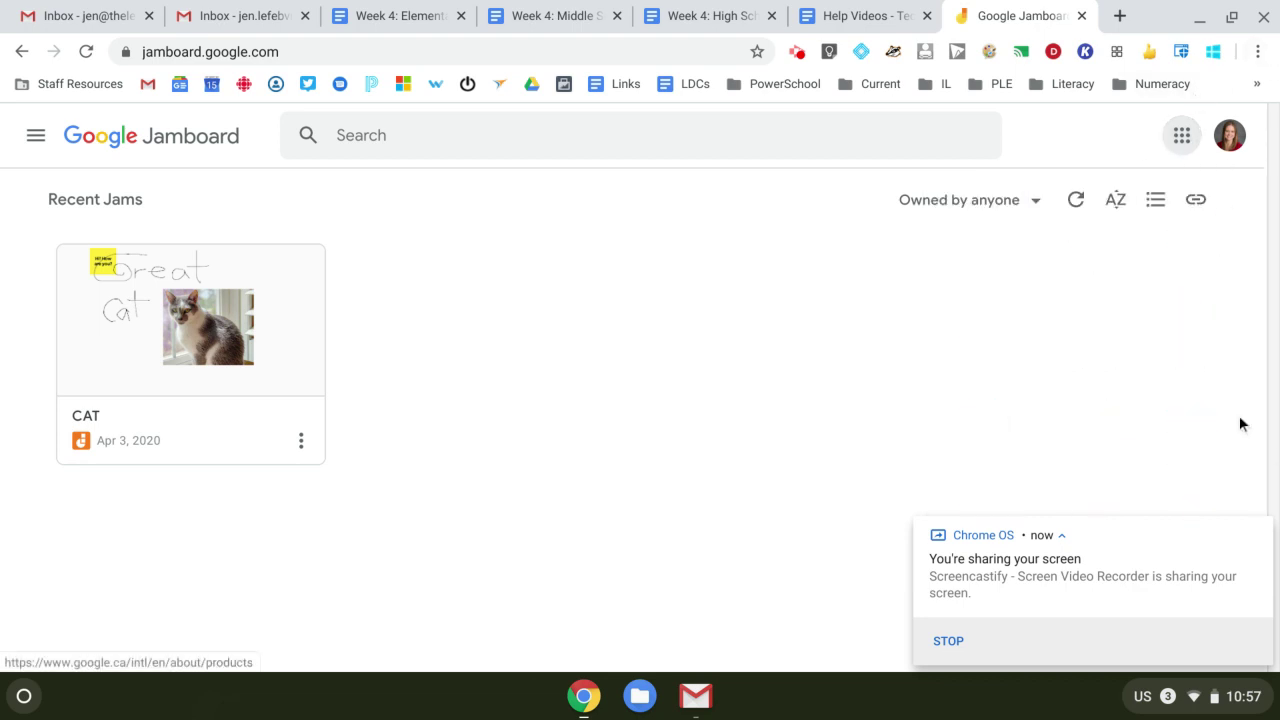
Step: Create a new jam, add a second blank frame and return to the first frame
{"action": "left_click", "coordinate": [1259, 532]}
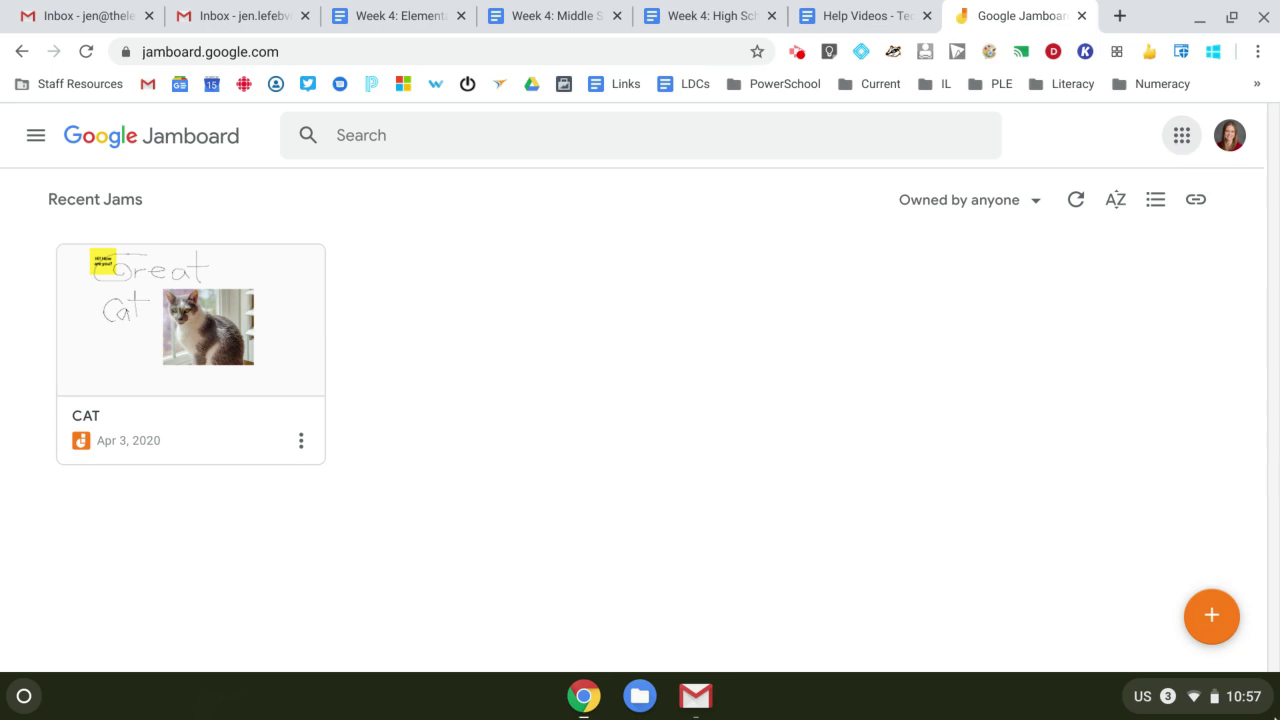
{"action": "left_click", "coordinate": [1210, 630]}
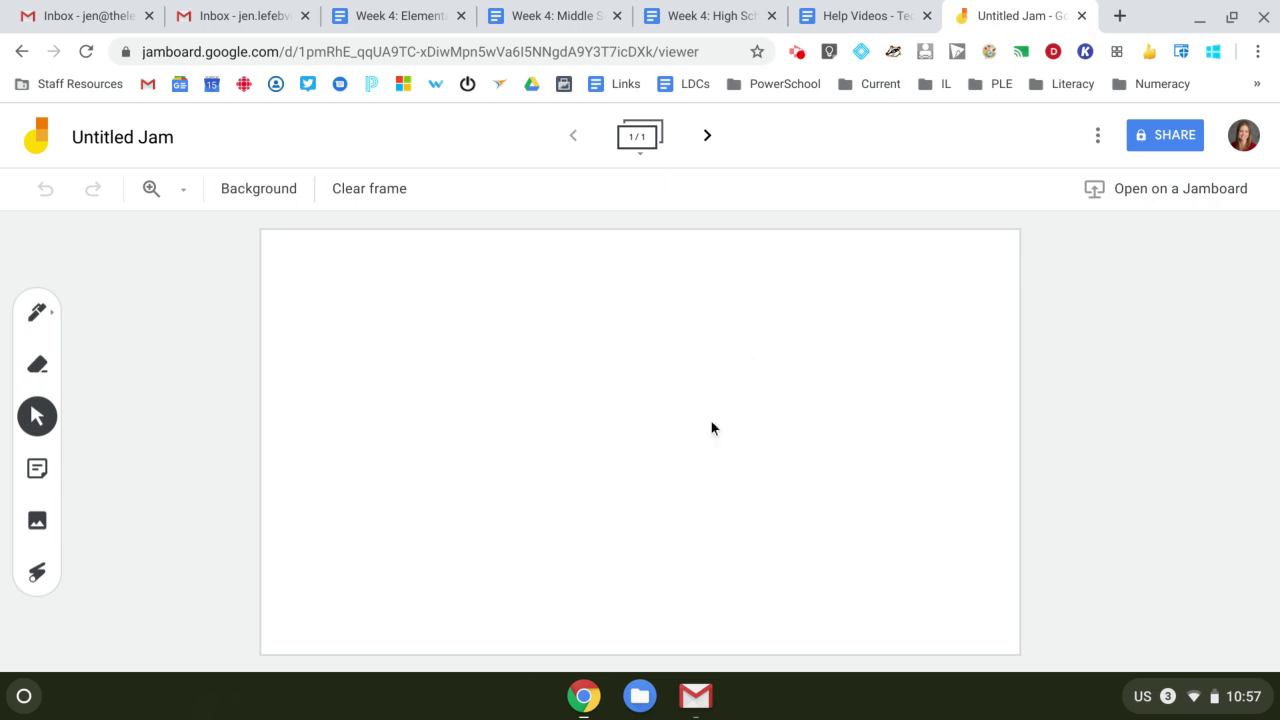
{"action": "left_click", "coordinate": [698, 147]}
{"action": "left_click", "coordinate": [577, 136]}
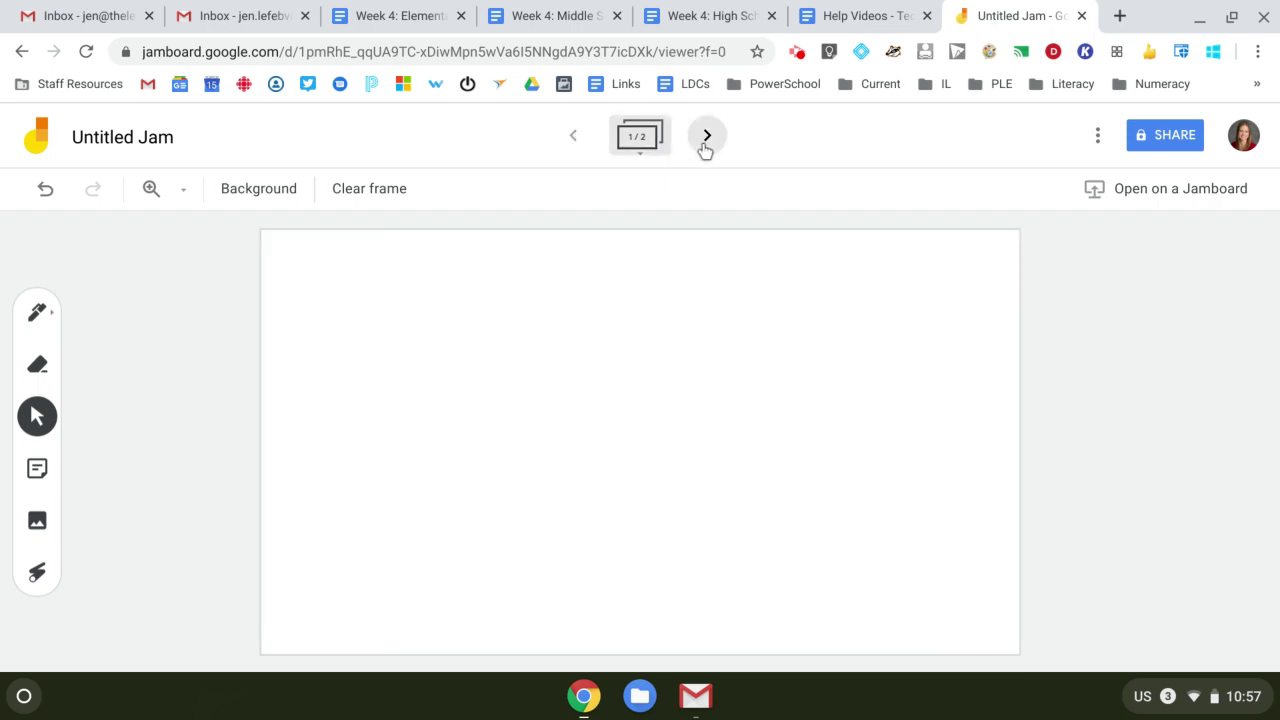
{"action": "left_click", "coordinate": [704, 148]}
{"action": "left_click", "coordinate": [564, 145]}
Step: Search Google Images for "wetlands" as a picture to insert and browse through the results
{"action": "left_click", "coordinate": [38, 313]}
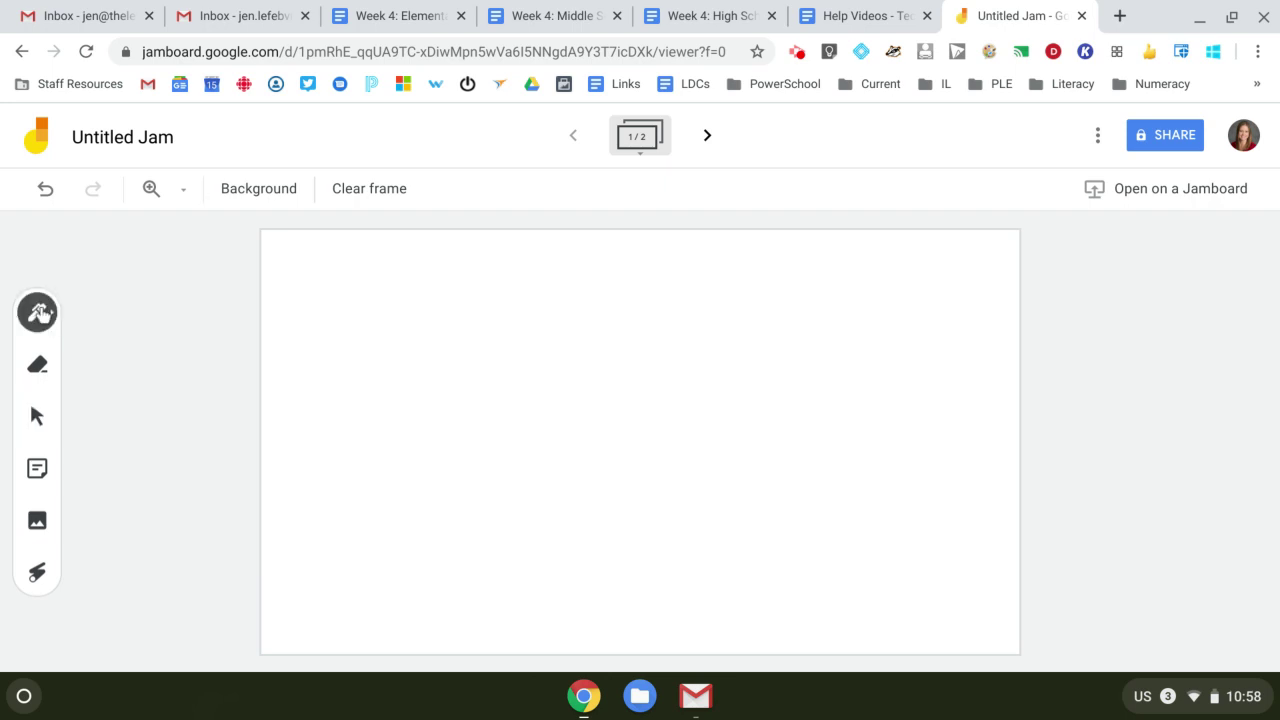
{"action": "left_click", "coordinate": [38, 520]}
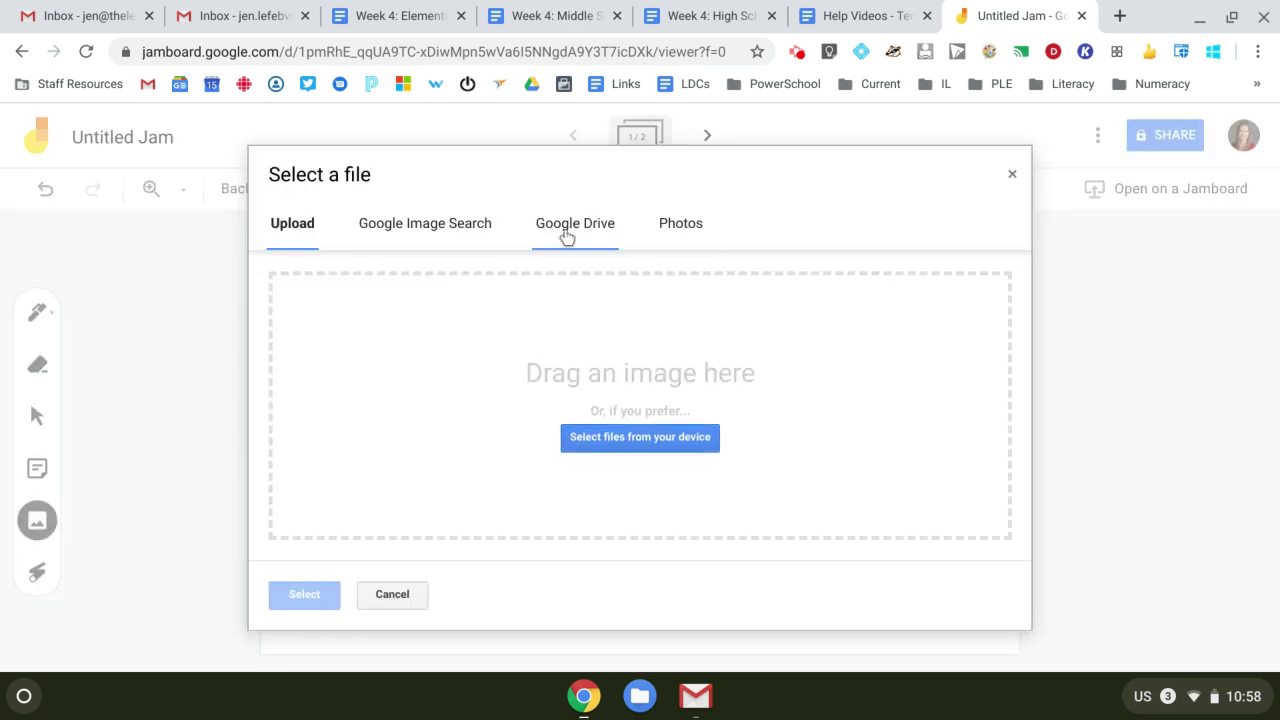
{"action": "left_click", "coordinate": [473, 238]}
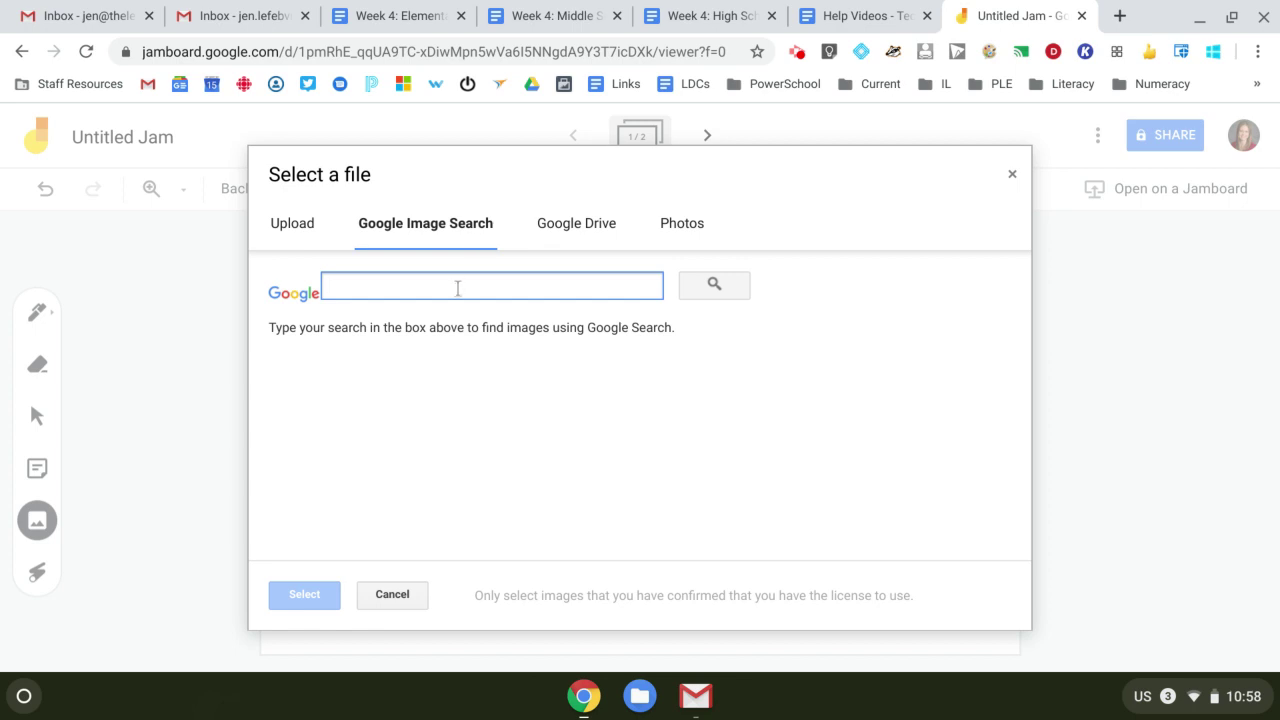
{"action": "type", "text": "w"}
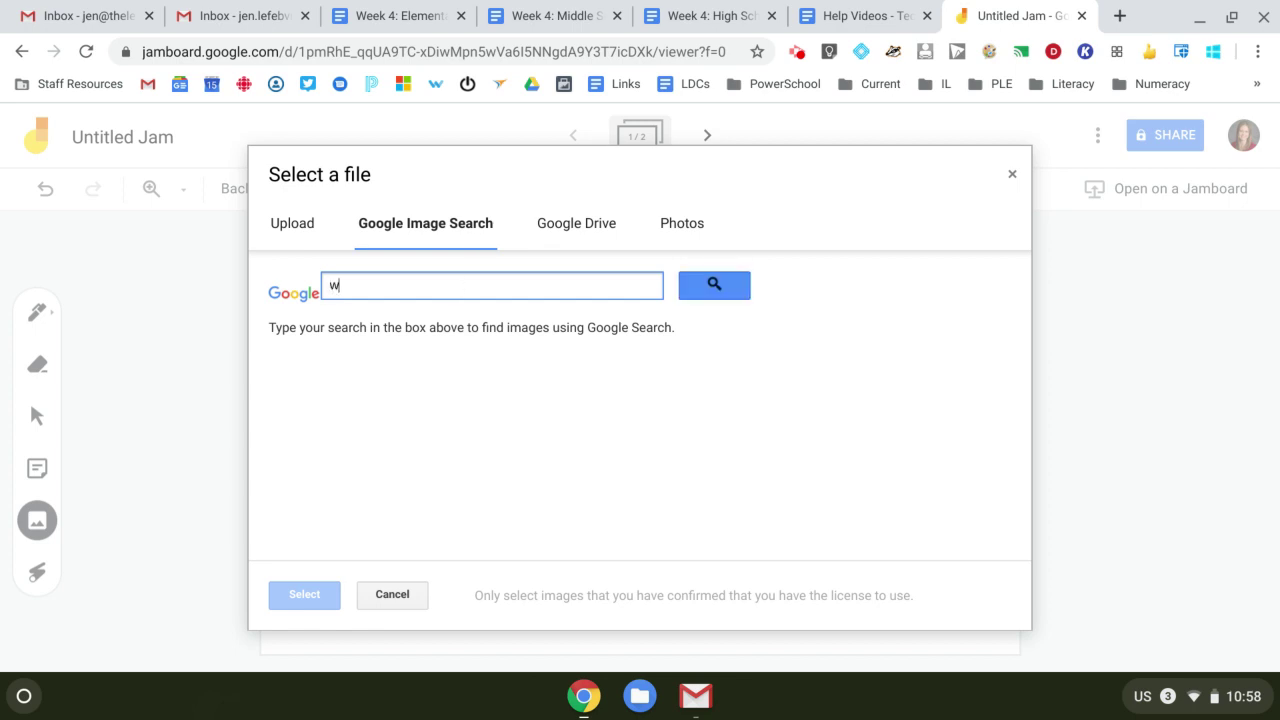
{"action": "type", "text": "etlands"}
{"action": "key", "text": "Return"}
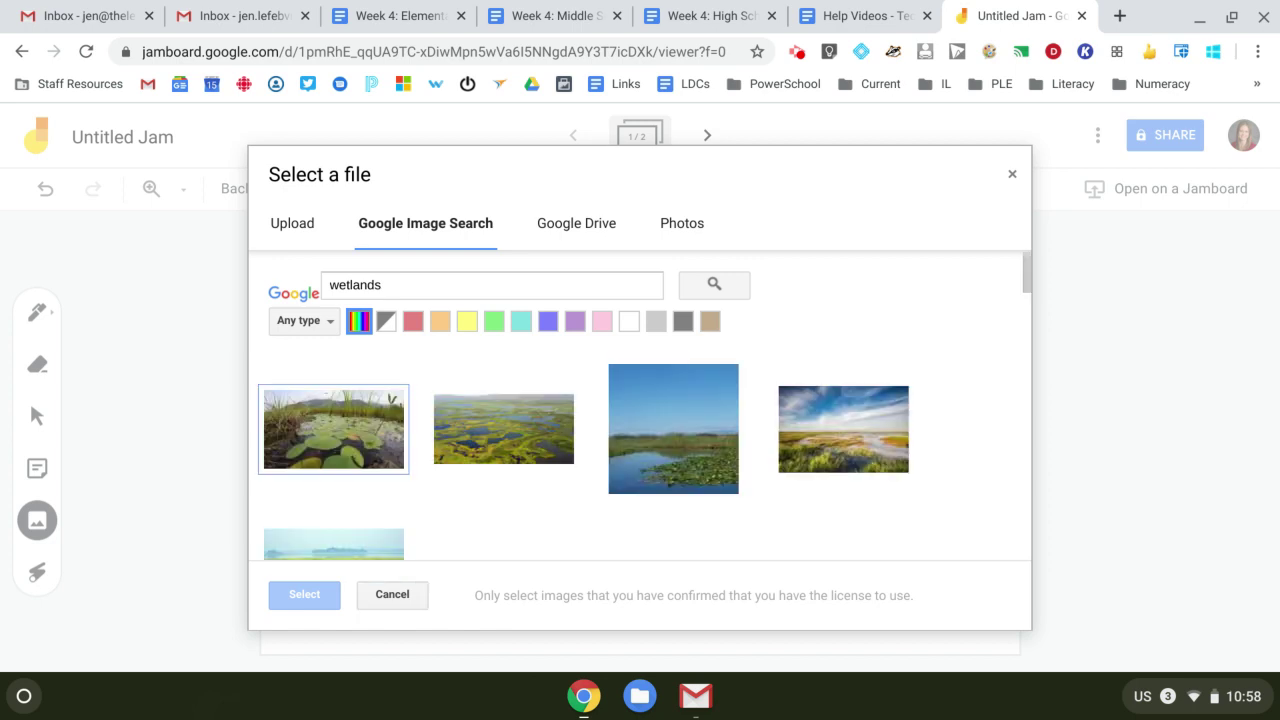
{"action": "scroll", "coordinate": [640, 405], "scroll_direction": "down", "scroll_amount": 5}
{"action": "scroll", "coordinate": [640, 405], "scroll_direction": "down", "scroll_amount": 6}
{"action": "scroll", "coordinate": [640, 405], "scroll_direction": "down", "scroll_amount": 8}
{"action": "scroll", "coordinate": [640, 405], "scroll_direction": "down", "scroll_amount": 8}
{"action": "scroll", "coordinate": [640, 405], "scroll_direction": "down", "scroll_amount": 6}
{"action": "scroll", "coordinate": [640, 405], "scroll_direction": "up", "scroll_amount": 15}
Step: Change the image search to "wetland pond" and insert the photo of the pond with ducks into the first frame
{"action": "left_click", "coordinate": [382, 286]}
{"action": "key", "text": "BackSpace"}
{"action": "type", "text": "pond"}
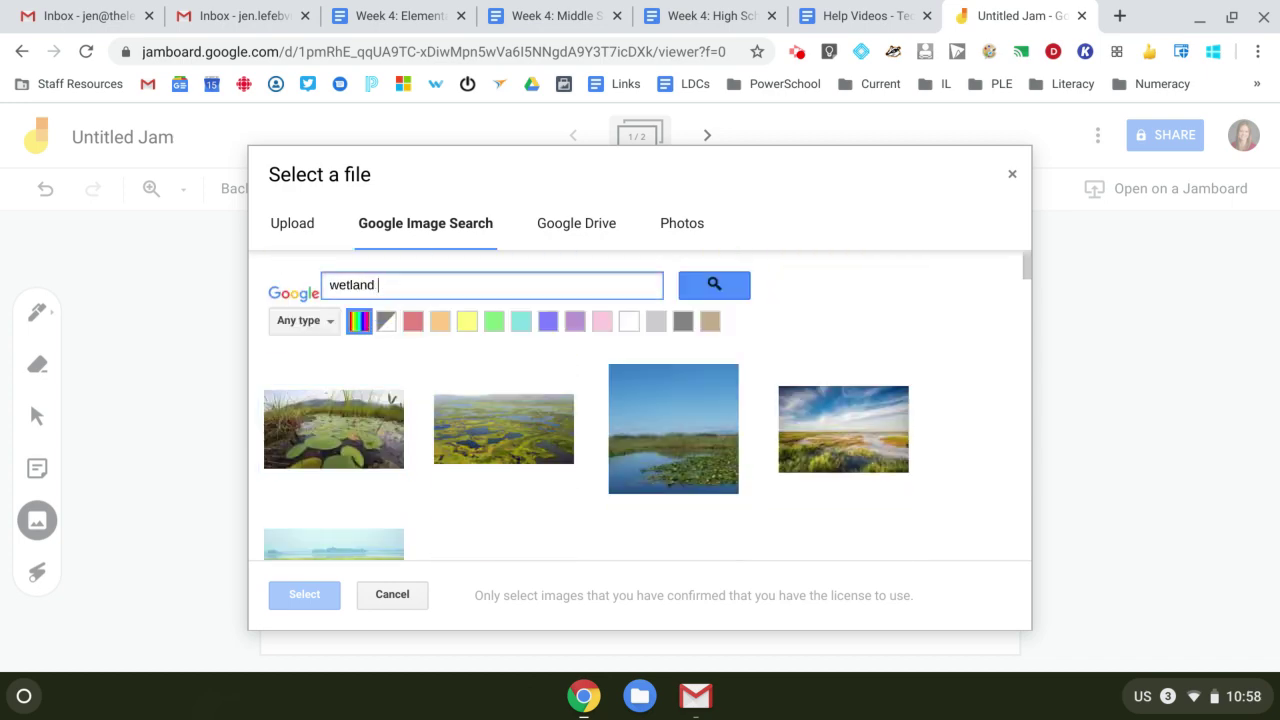
{"action": "key", "text": "Return"}
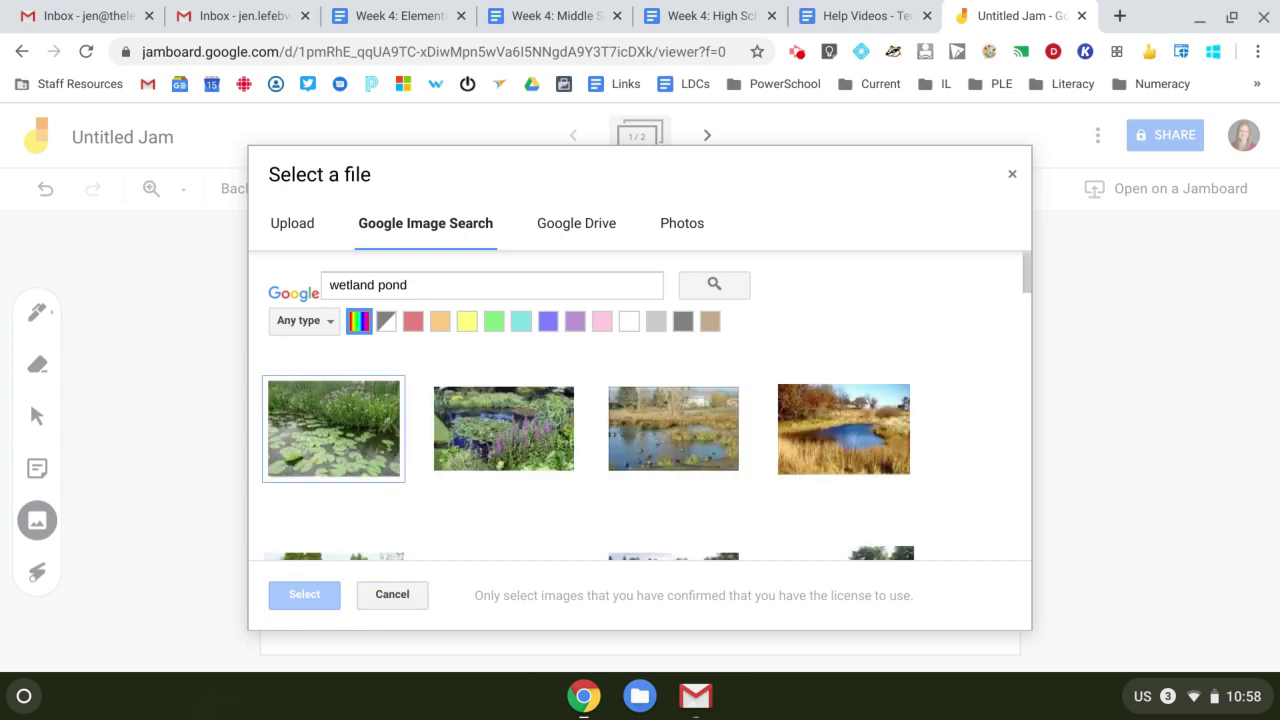
{"action": "left_click", "coordinate": [673, 429]}
{"action": "left_click", "coordinate": [304, 594]}
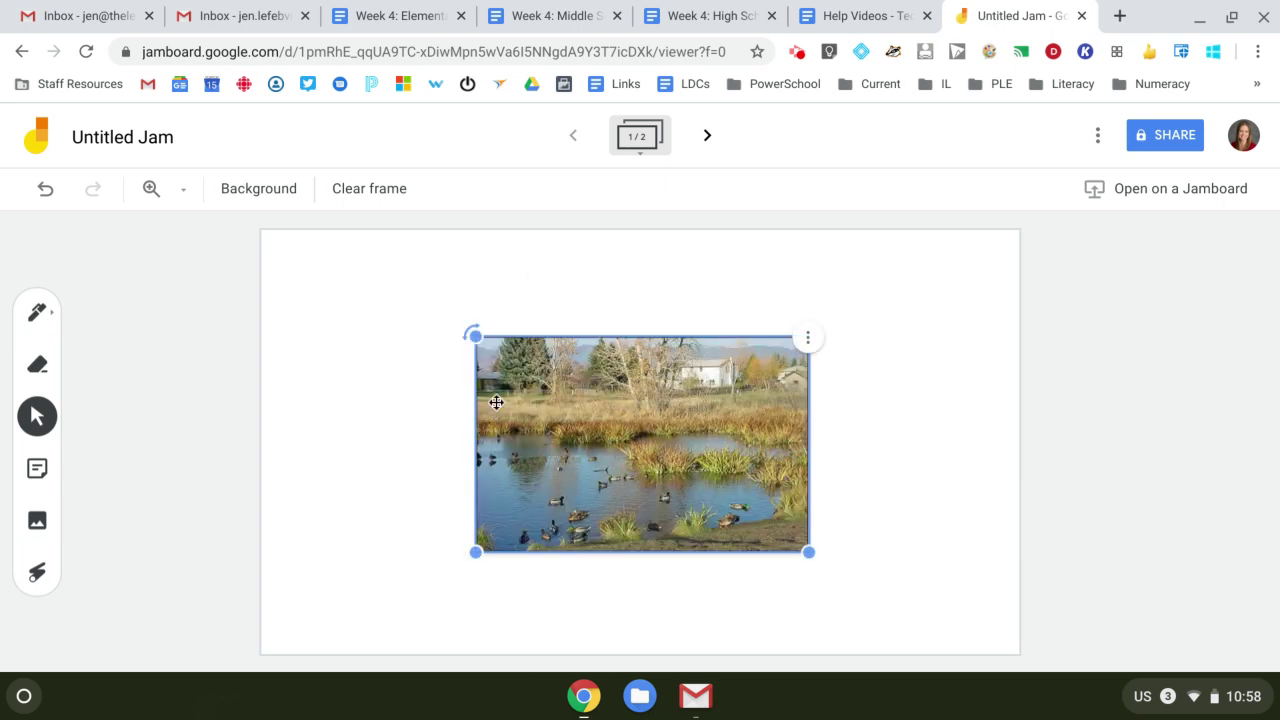
Step: Draw three freehand arrows with the pen, pointing into the pond picture from its right, top and left sides
{"action": "left_click", "coordinate": [808, 339]}
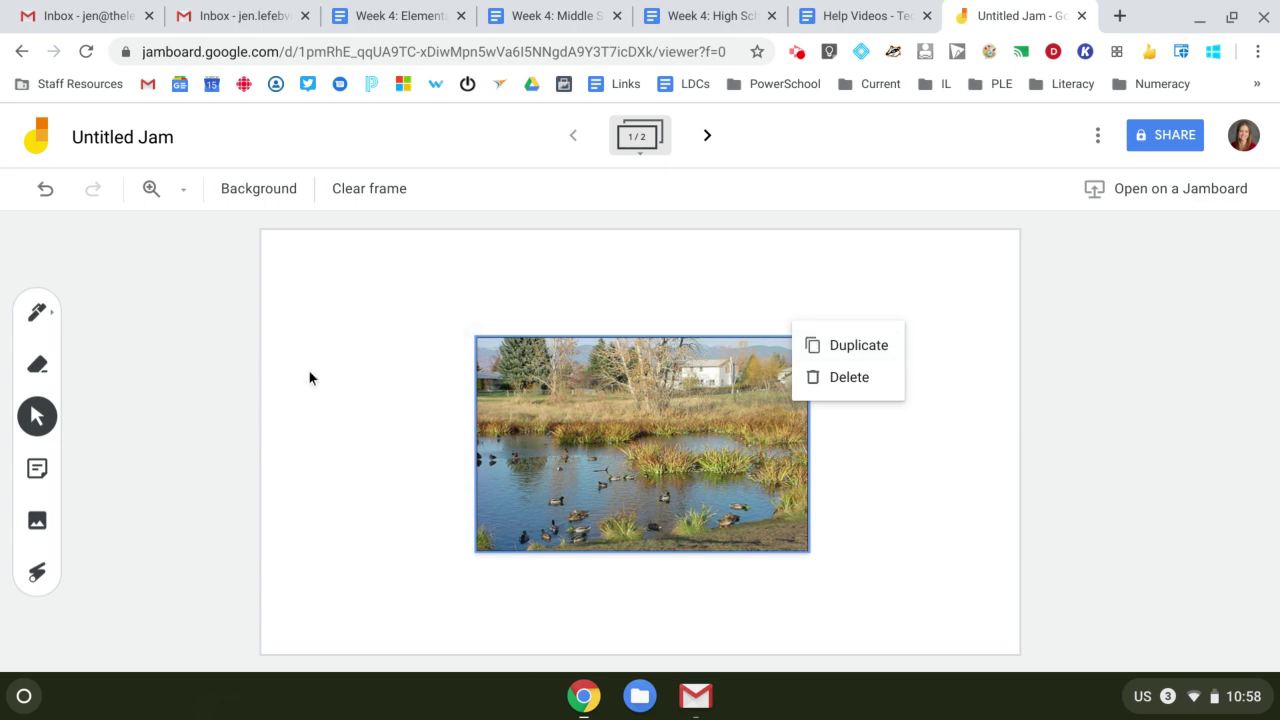
{"action": "left_click", "coordinate": [36, 326]}
{"action": "left_click", "coordinate": [36, 315]}
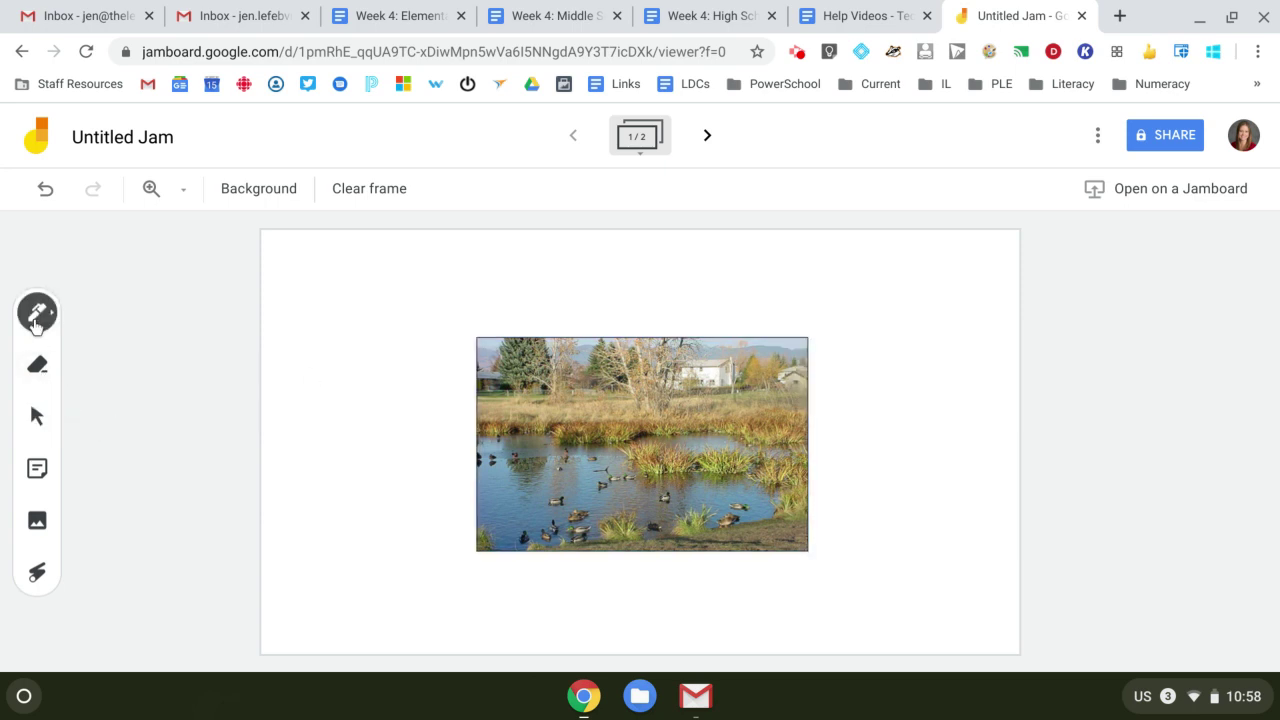
{"action": "mouse_move", "coordinate": [916, 381]}
{"action": "left_mouse_down"}
{"action": "mouse_move", "coordinate": [790, 428]}
{"action": "mouse_move", "coordinate": [778, 447]}
{"action": "mouse_move", "coordinate": [830, 445]}
{"action": "left_mouse_up"}
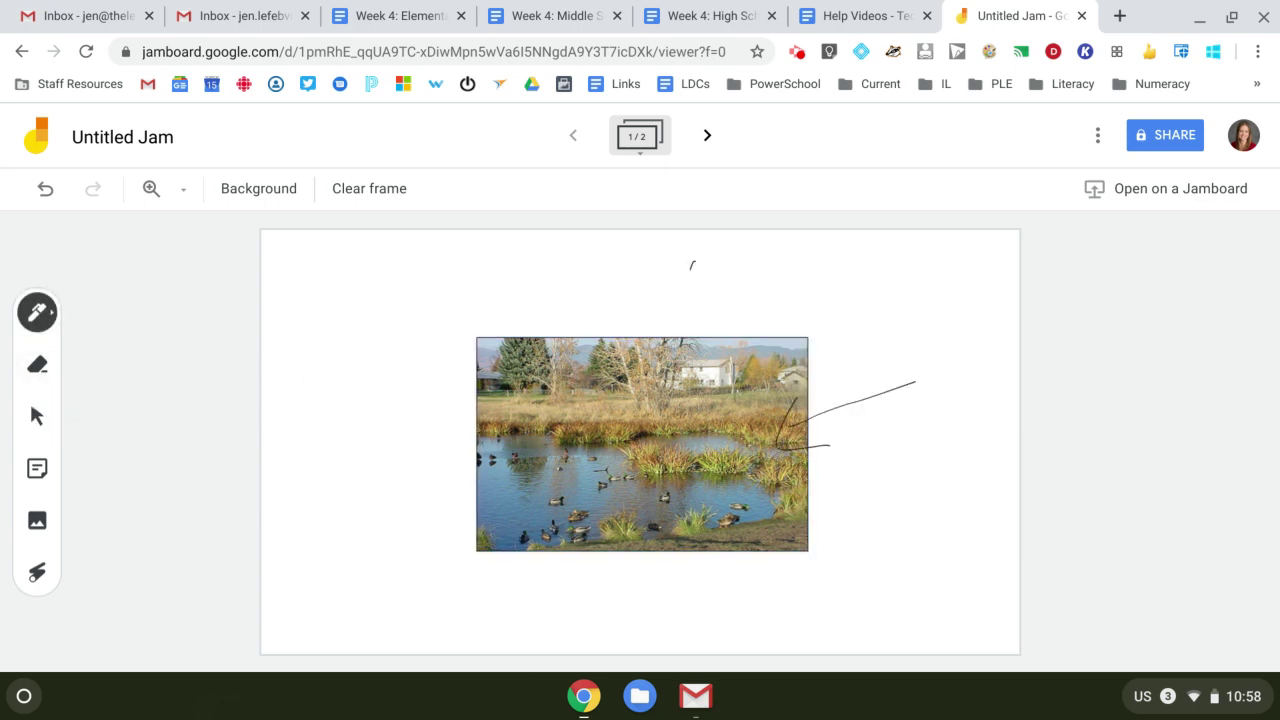
{"action": "mouse_move", "coordinate": [691, 266]}
{"action": "left_mouse_down"}
{"action": "mouse_move", "coordinate": [668, 372]}
{"action": "mouse_move", "coordinate": [708, 372]}
{"action": "left_mouse_up"}
{"action": "mouse_move", "coordinate": [379, 487]}
{"action": "left_mouse_down"}
{"action": "mouse_move", "coordinate": [512, 472]}
{"action": "mouse_move", "coordinate": [497, 506]}
{"action": "left_mouse_up"}
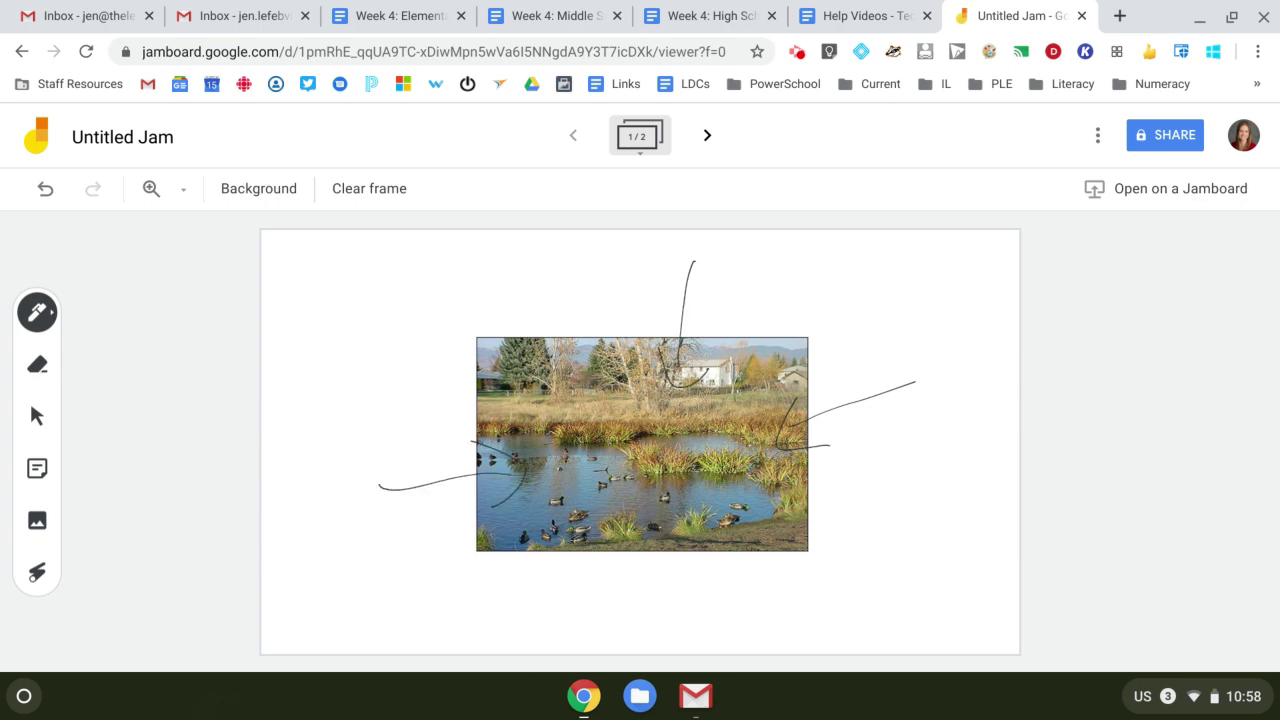
Step: Use the laser to point out areas on and around the pond picture
{"action": "left_click", "coordinate": [37, 572]}
{"action": "mouse_move", "coordinate": [645, 485]}
{"action": "left_mouse_down"}
{"action": "mouse_move", "coordinate": [598, 515]}
{"action": "mouse_move", "coordinate": [625, 508]}
{"action": "left_mouse_up"}
{"action": "mouse_move", "coordinate": [840, 377]}
{"action": "left_mouse_down"}
{"action": "mouse_move", "coordinate": [705, 430]}
{"action": "mouse_move", "coordinate": [838, 377]}
{"action": "left_mouse_up"}
{"action": "left_click_drag", "start_coordinate": [470, 326], "coordinate": [500, 342]}
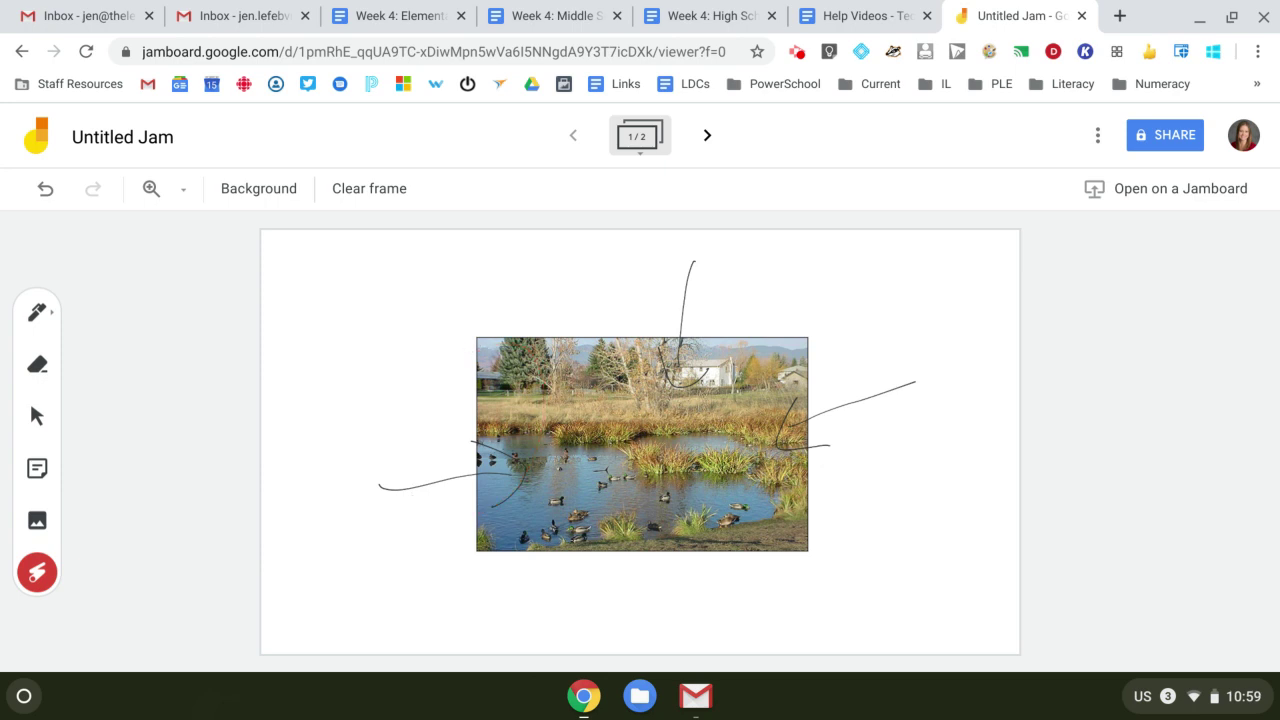
Step: Move the pond picture slightly down and add a pink sticky note reading "This is a pond"
{"action": "left_click", "coordinate": [37, 416]}
{"action": "mouse_move", "coordinate": [640, 440]}
{"action": "left_mouse_down"}
{"action": "mouse_move", "coordinate": [713, 414]}
{"action": "mouse_move", "coordinate": [637, 465]}
{"action": "left_mouse_up"}
{"action": "left_click", "coordinate": [37, 468]}
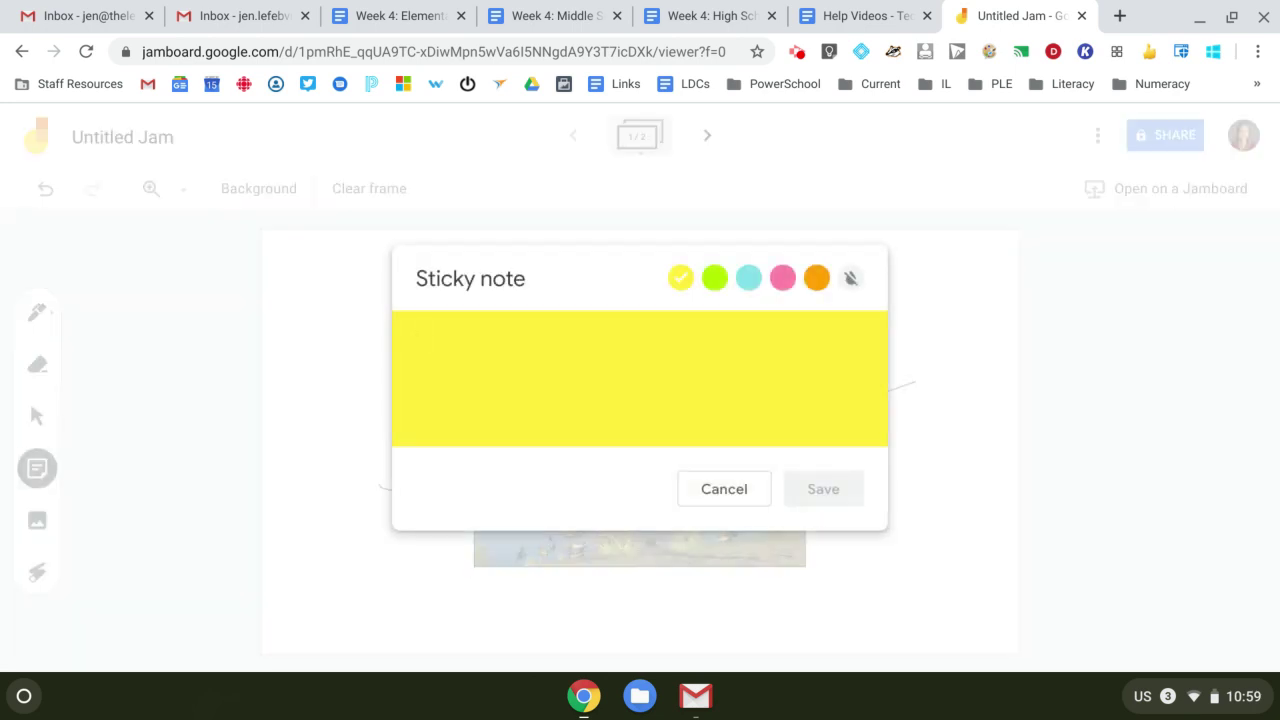
{"action": "left_click", "coordinate": [783, 278]}
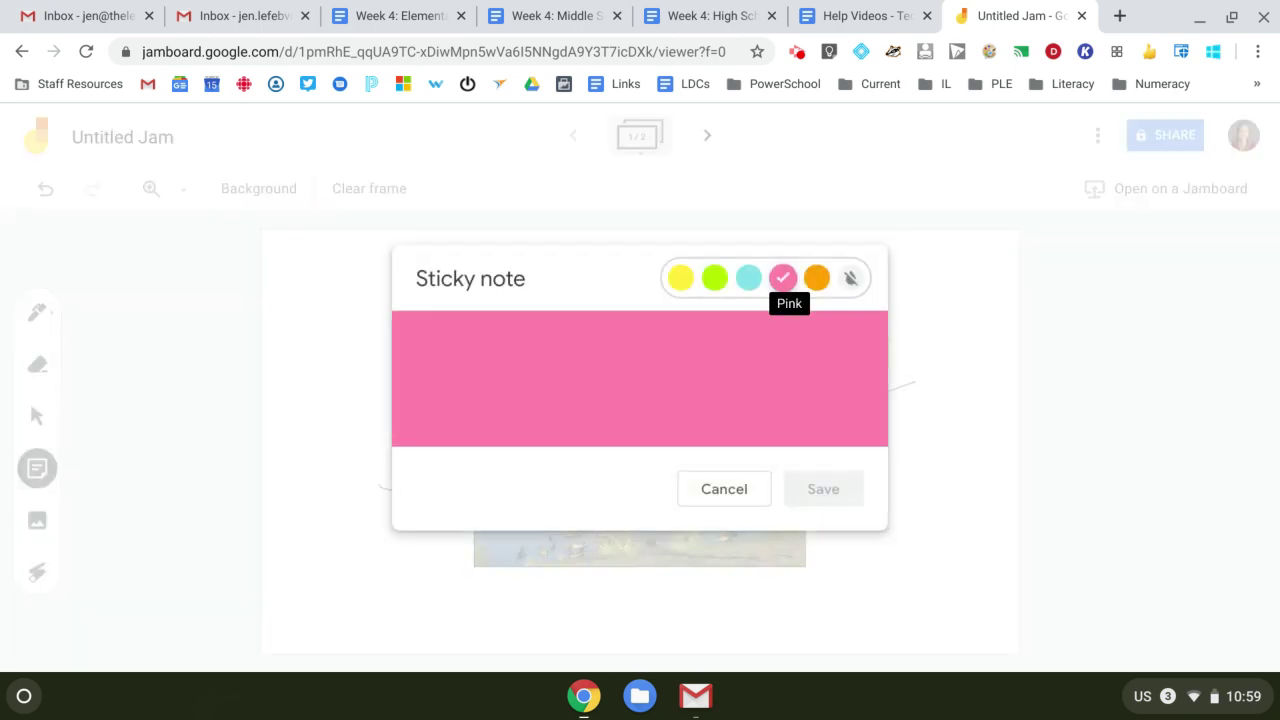
{"action": "type", "text": "This is a "}
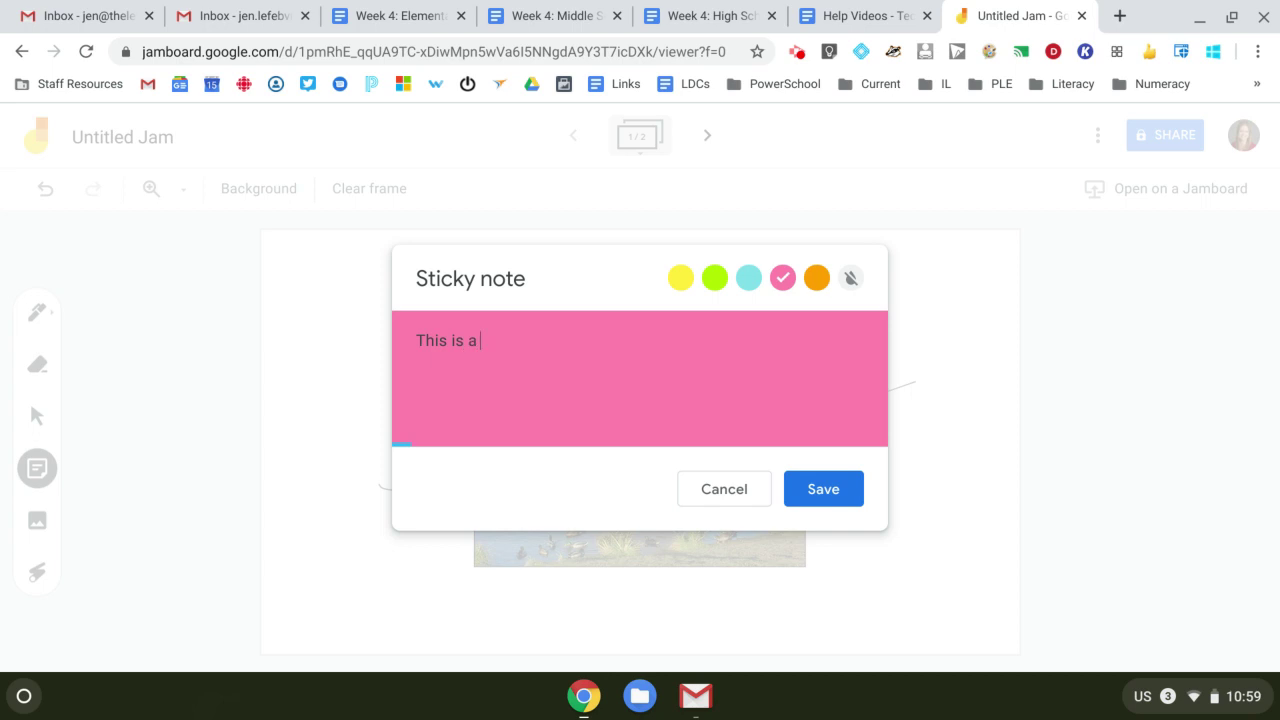
{"action": "type", "text": "pond"}
{"action": "left_click", "coordinate": [823, 489]}
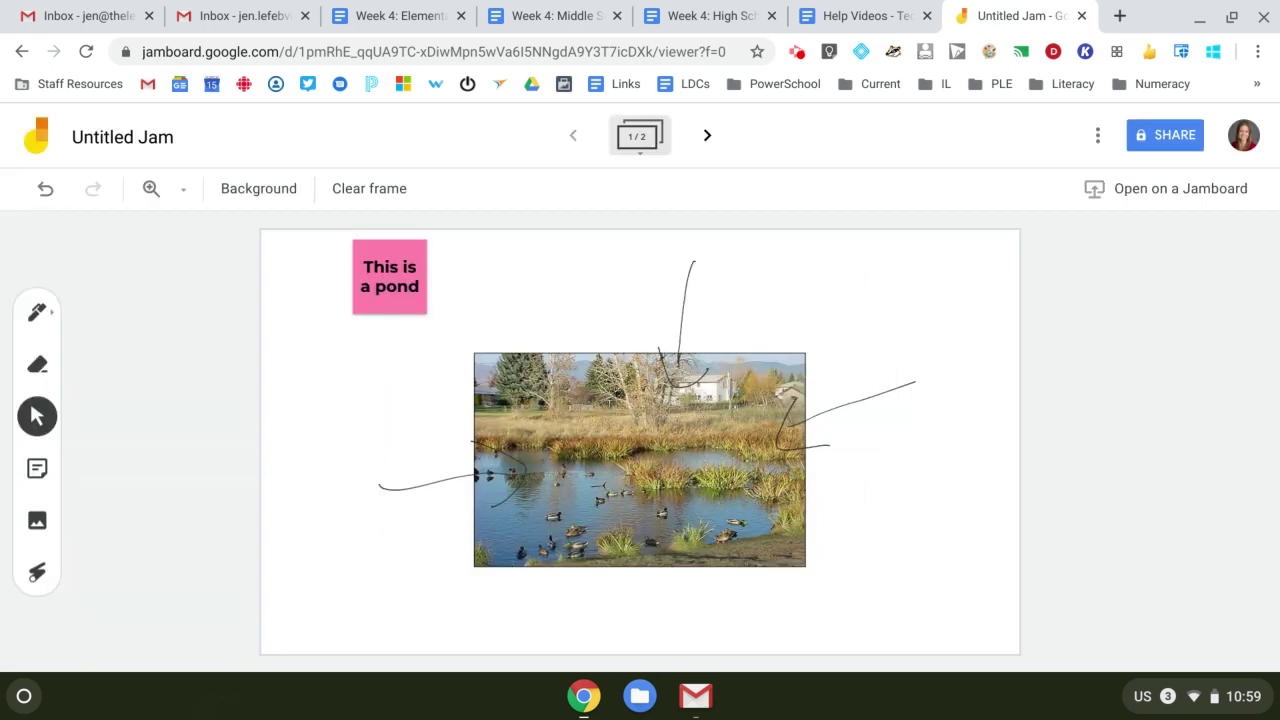
Step: Erase the arrow drawn at the left side of the pond picture
{"action": "left_click", "coordinate": [37, 364]}
{"action": "mouse_move", "coordinate": [494, 506]}
{"action": "left_mouse_down"}
{"action": "mouse_move", "coordinate": [514, 458]}
{"action": "mouse_move", "coordinate": [380, 487]}
{"action": "left_mouse_up"}
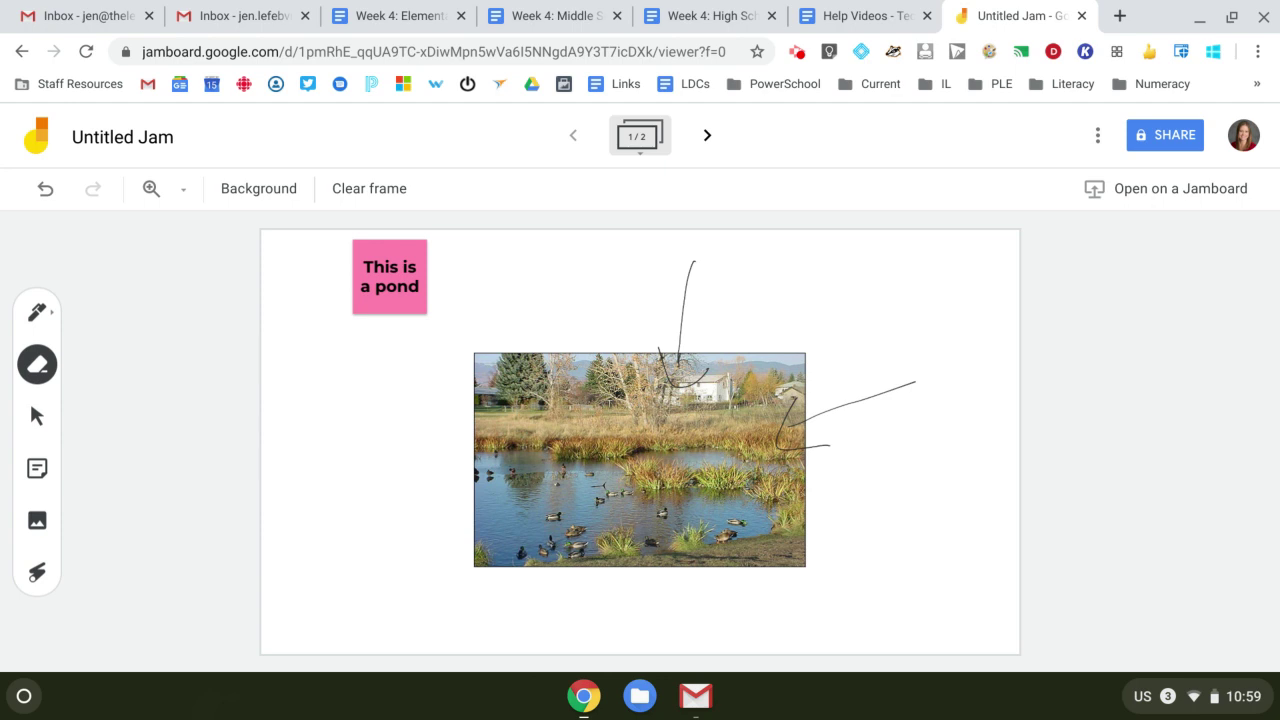
Step: Review the jam's sharing settings and save the current frame as an image
{"action": "left_click", "coordinate": [1165, 135]}
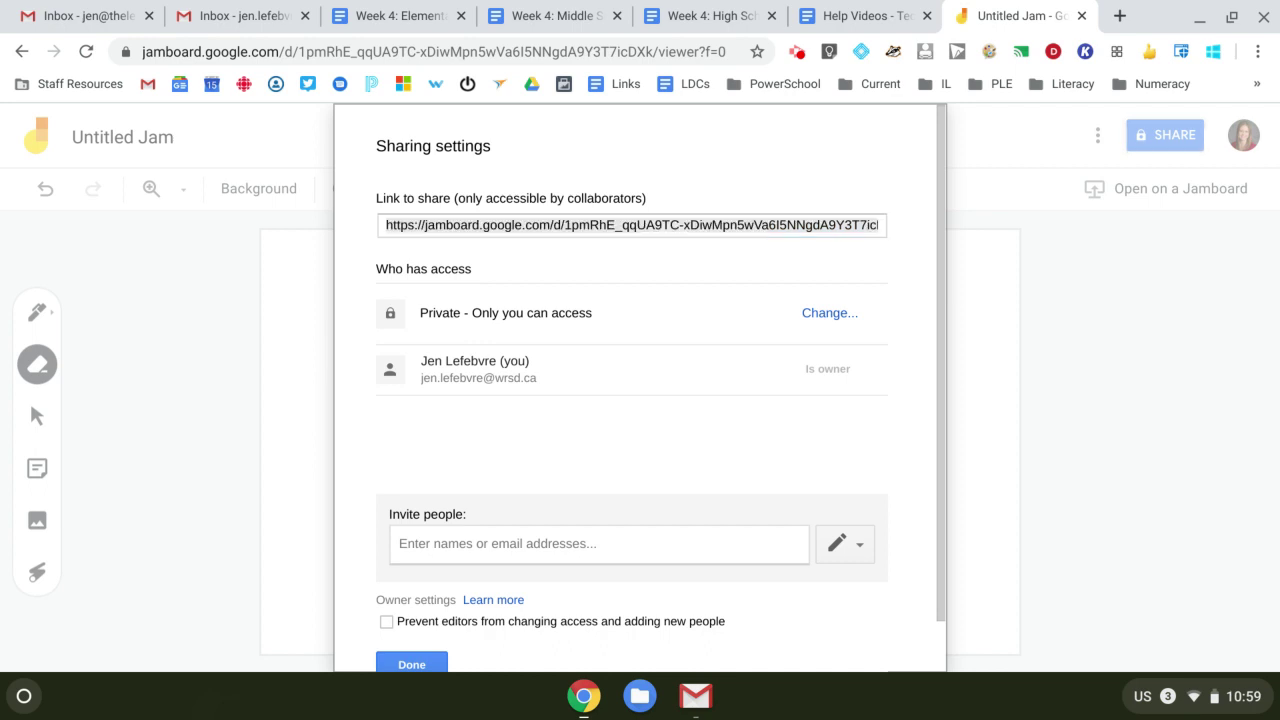
{"action": "key", "text": "Escape"}
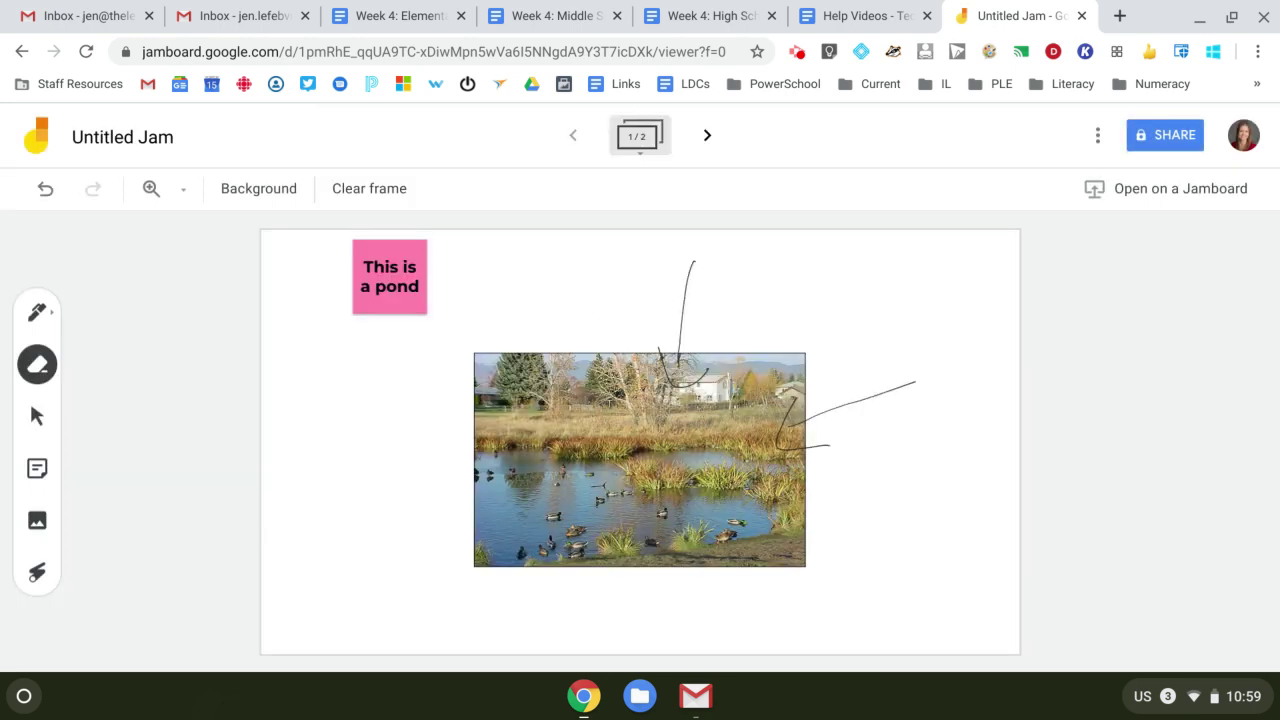
{"action": "left_click", "coordinate": [1097, 135]}
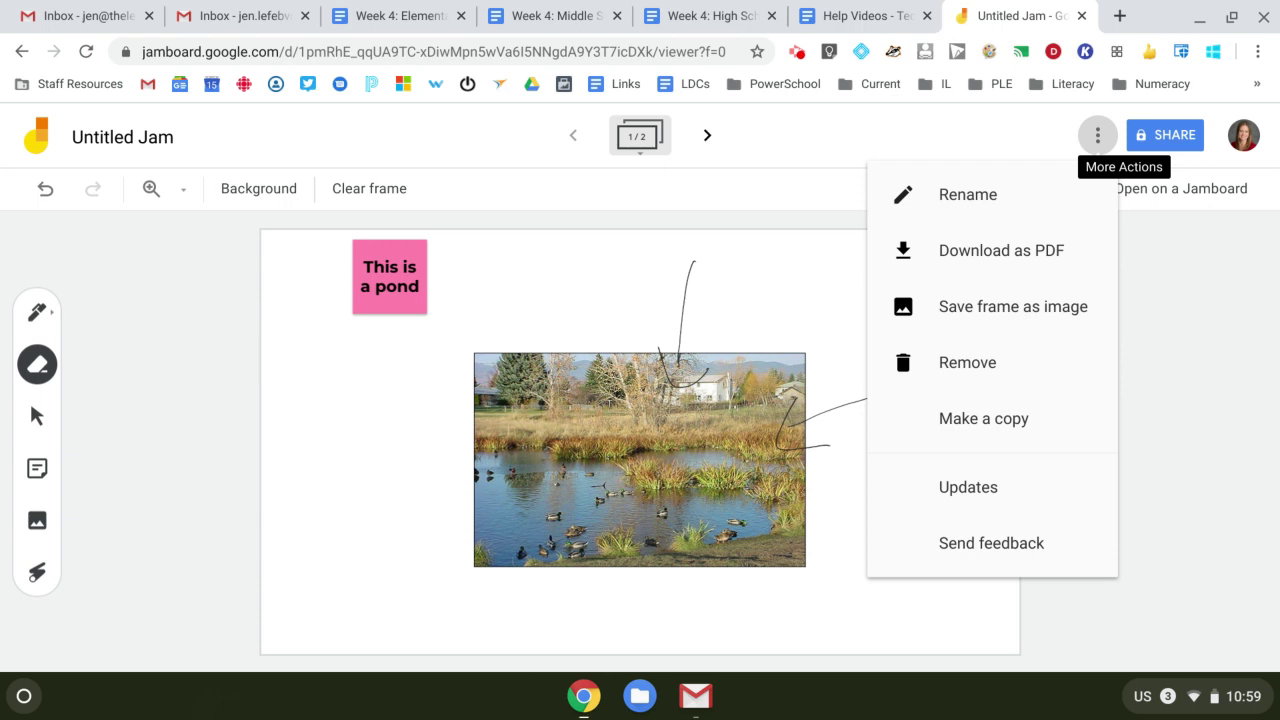
{"action": "key", "text": "Escape"}
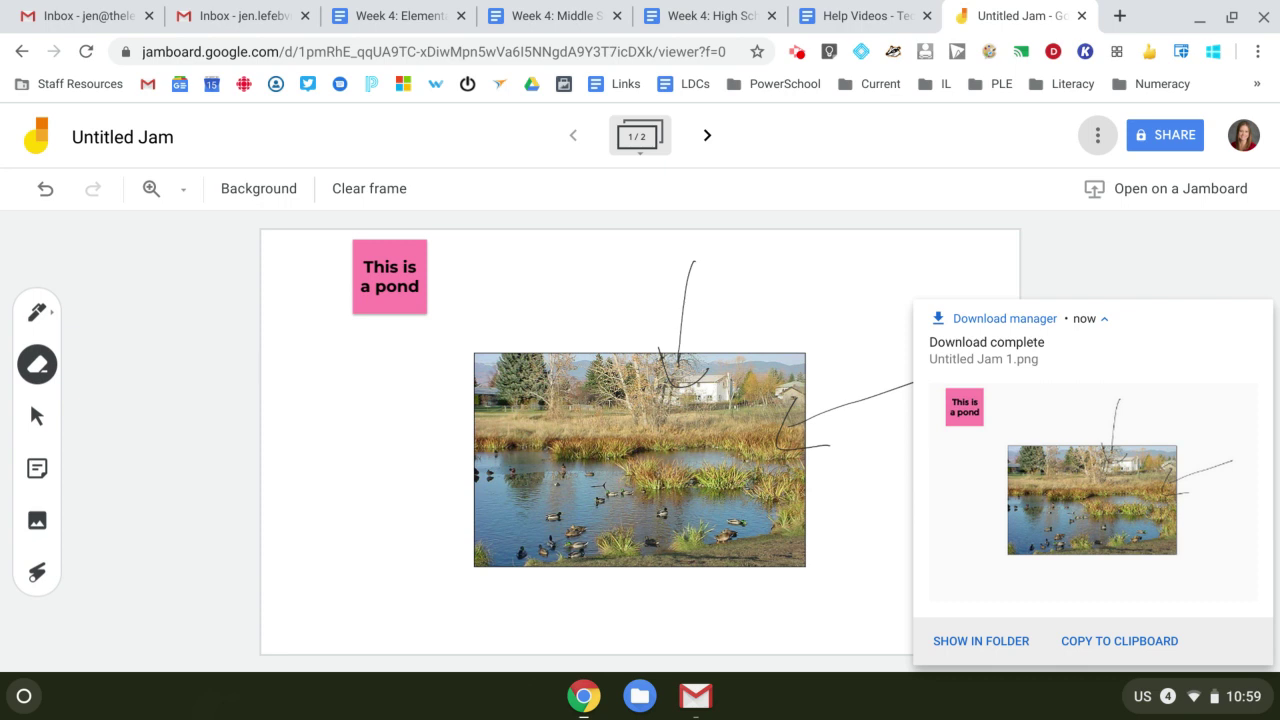
Step: Return to the Jamboard home page with the recent jams
{"action": "left_click", "coordinate": [1098, 135]}
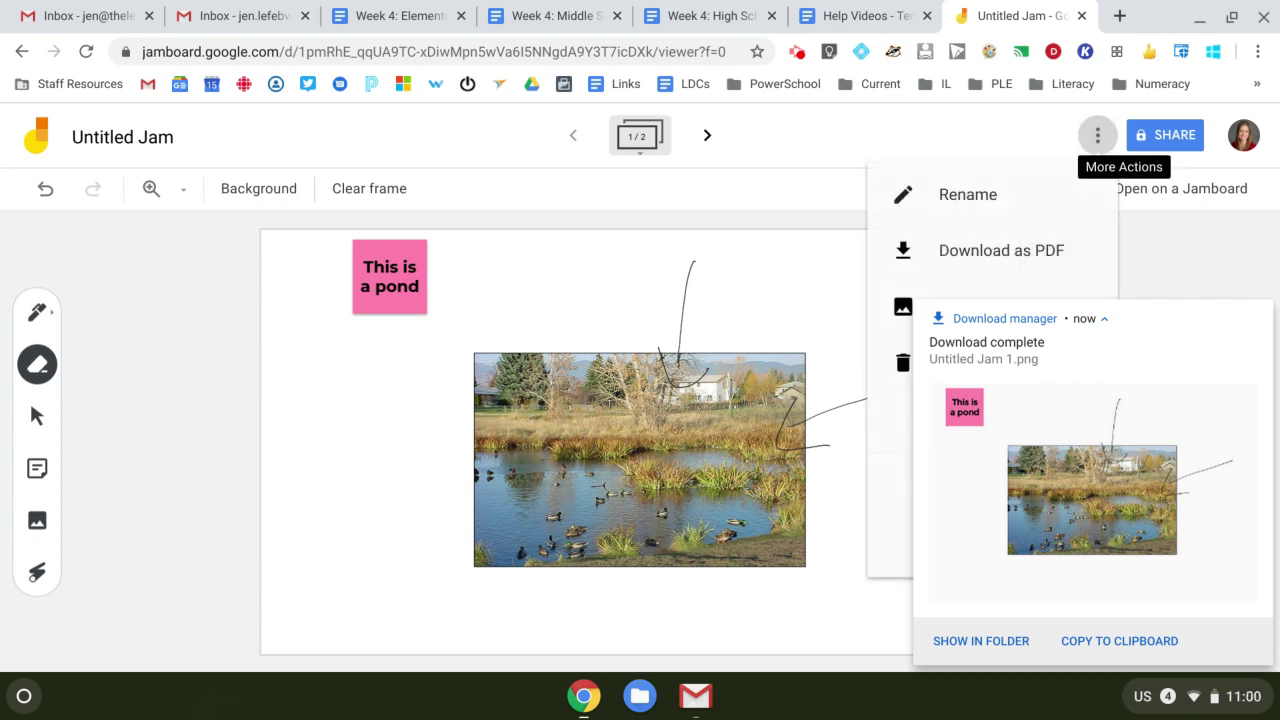
{"action": "left_click", "coordinate": [36, 136]}
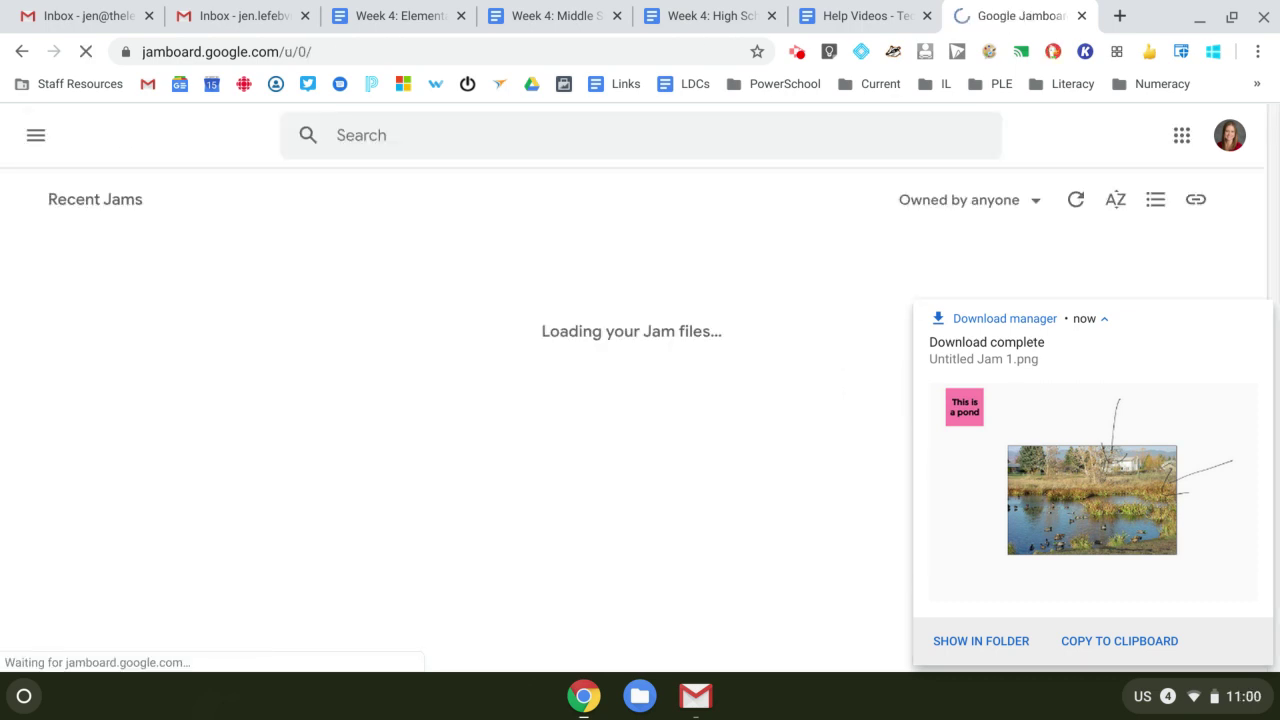
{"action": "left_click", "coordinate": [36, 136]}
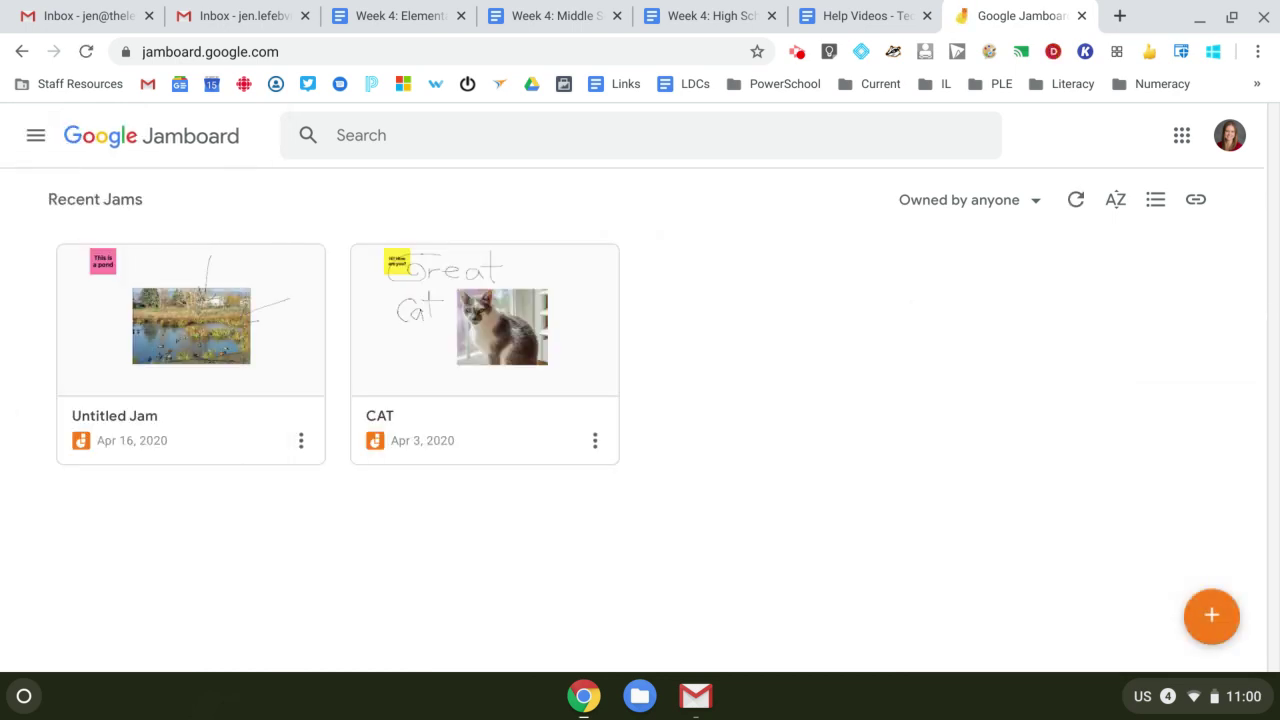
Step: Open the CAT jam and look through both of its frames
{"action": "left_click", "coordinate": [190, 327]}
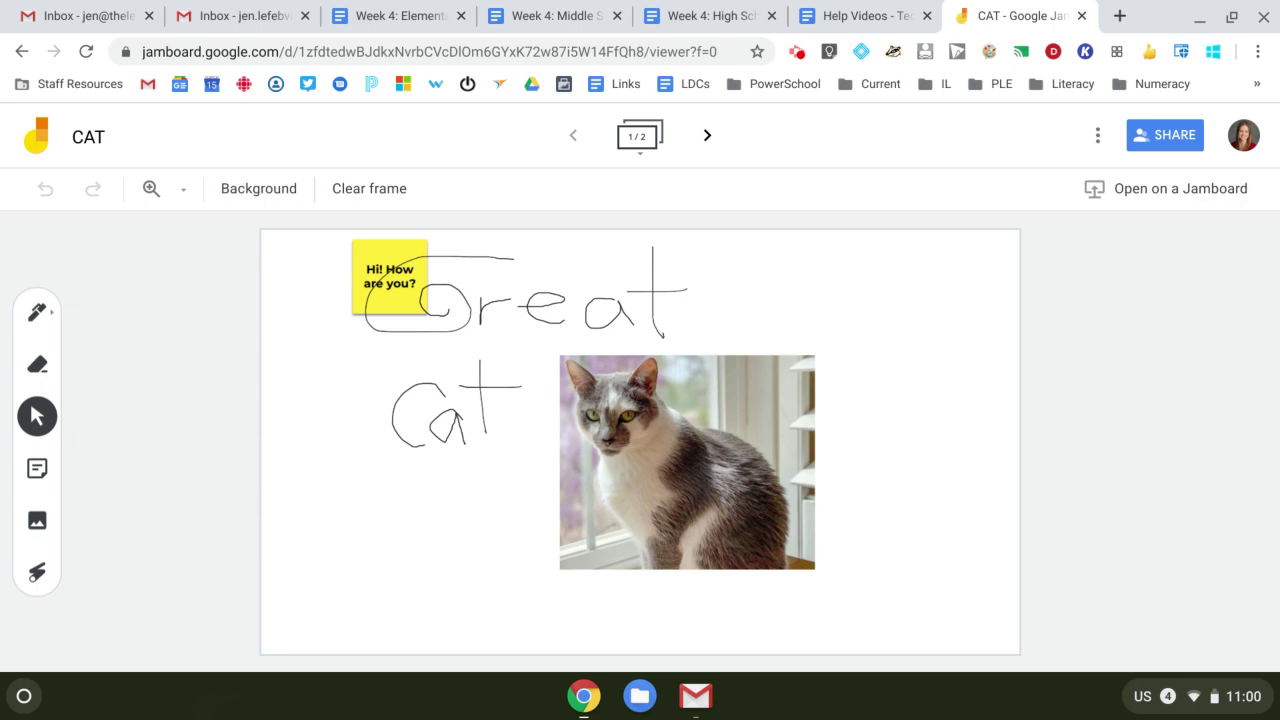
{"action": "left_click", "coordinate": [707, 135]}
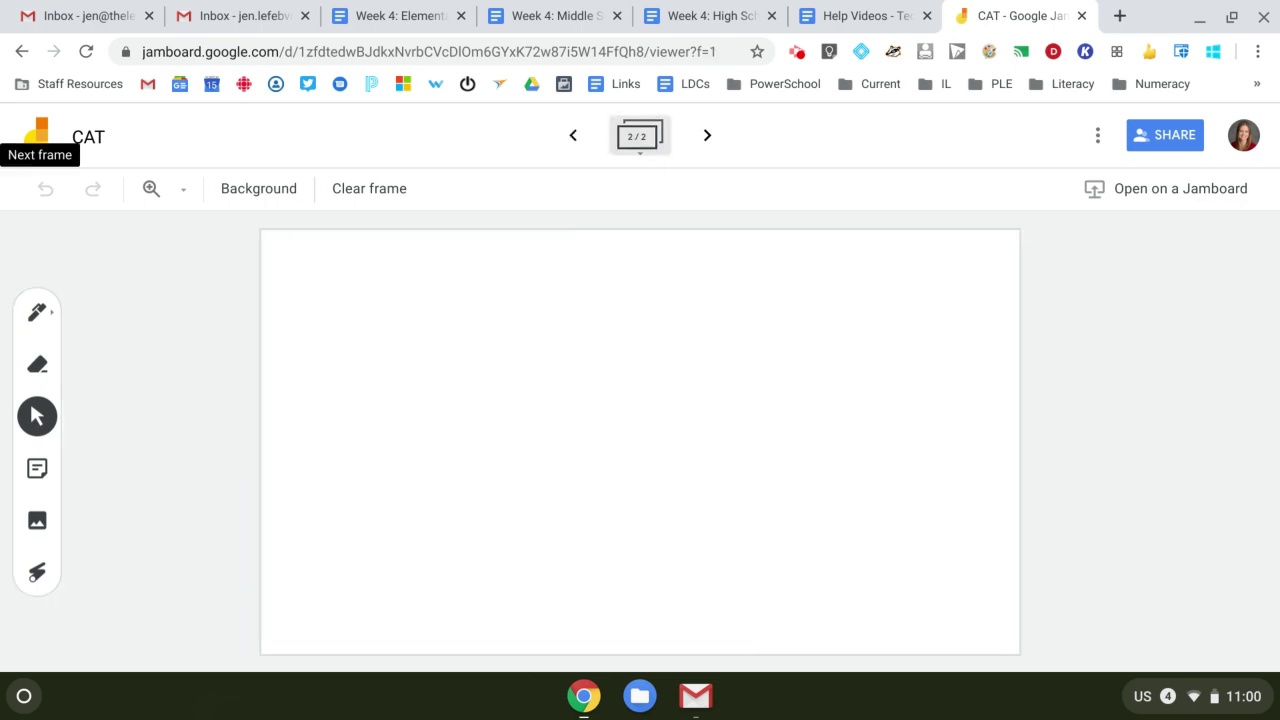
{"action": "left_click", "coordinate": [573, 135]}
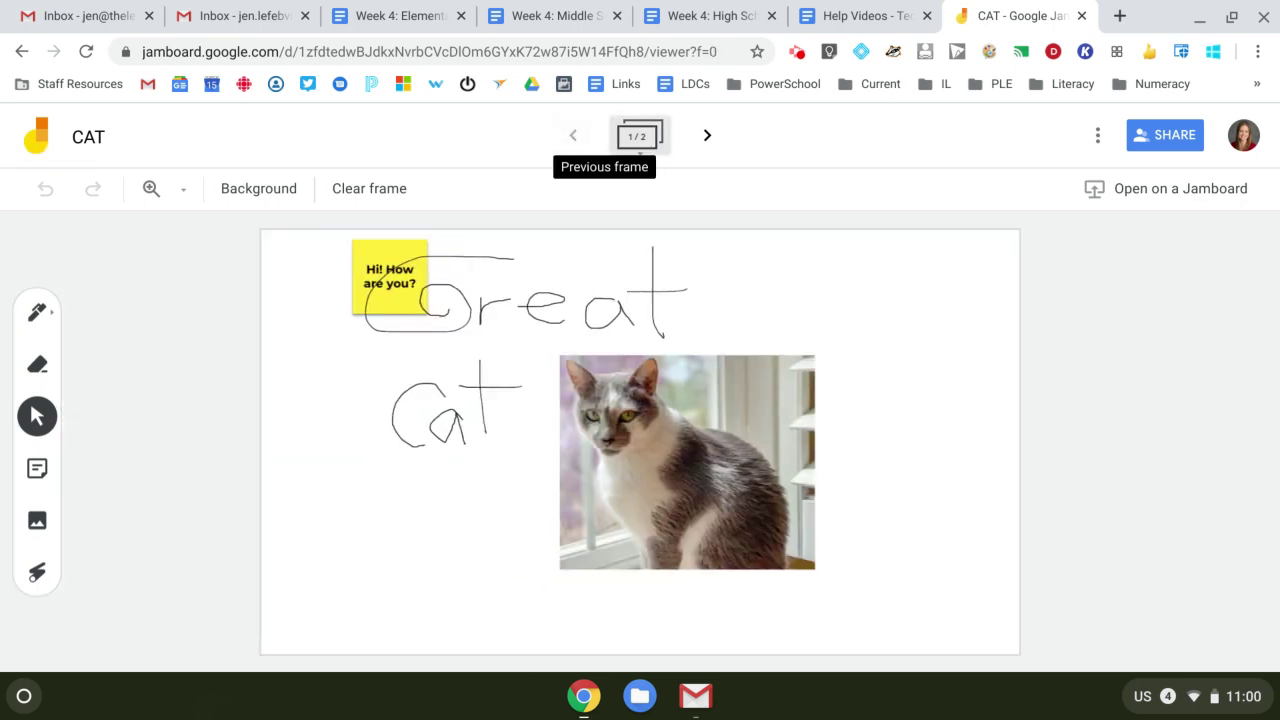